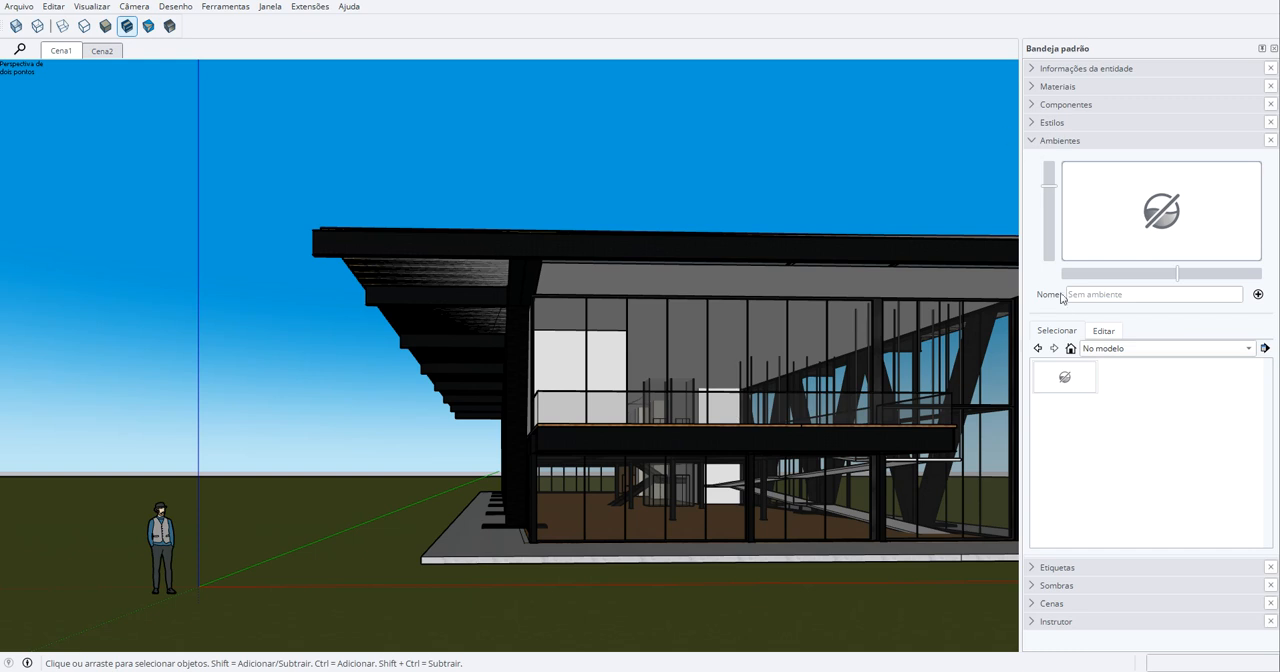
# - Preview the Dusk, Highlands and Sky - Sunset environments from the Ambientes library, ending with Sky - Partial Clouds 2K IBL
pyautogui.click(1108, 349)
pyautogui.click(1110, 364)
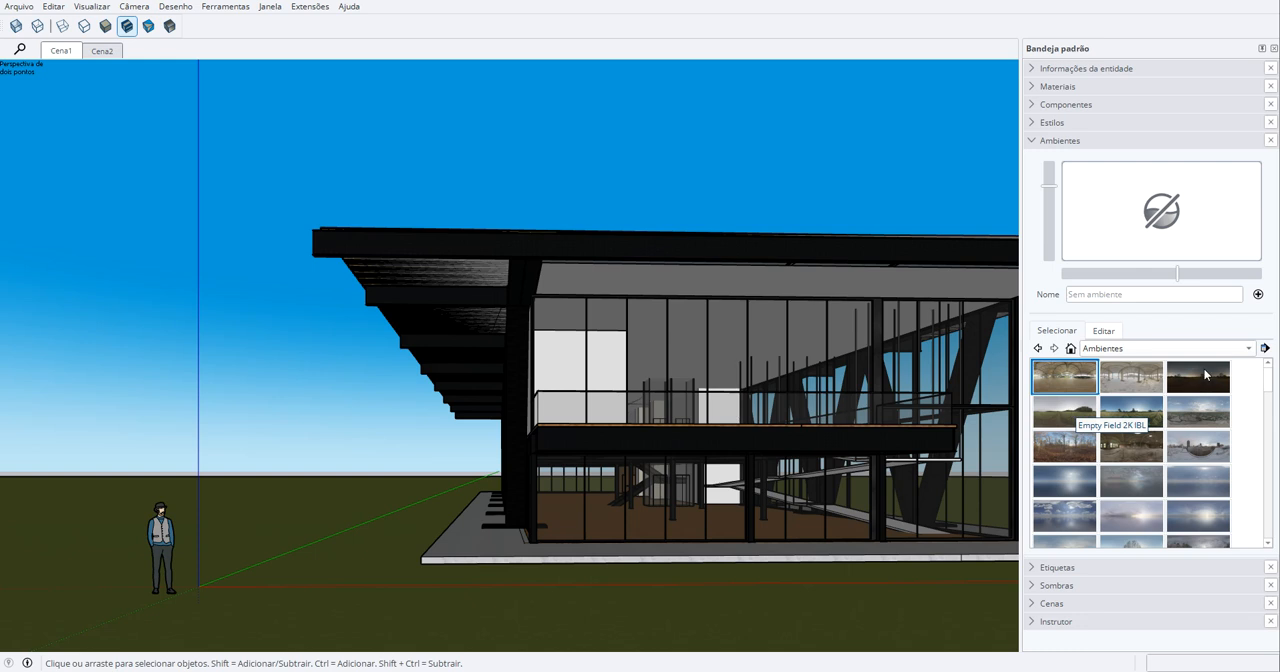
pyautogui.click(1205, 375)
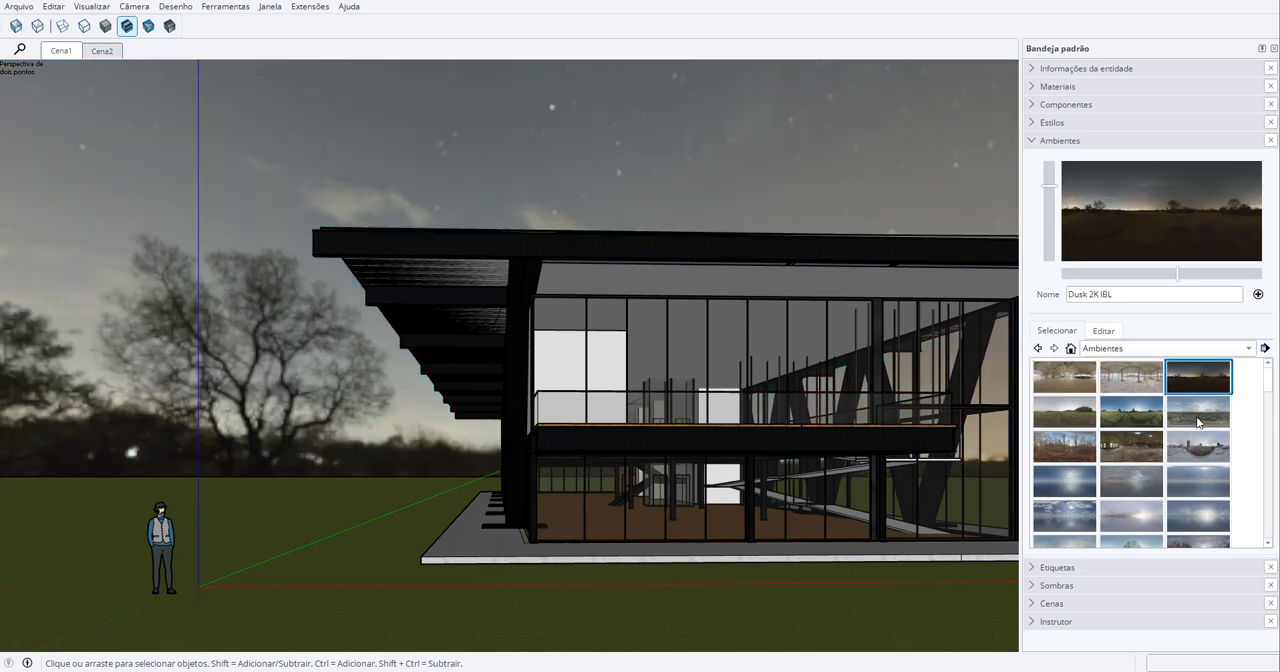
pyautogui.click(1199, 422)
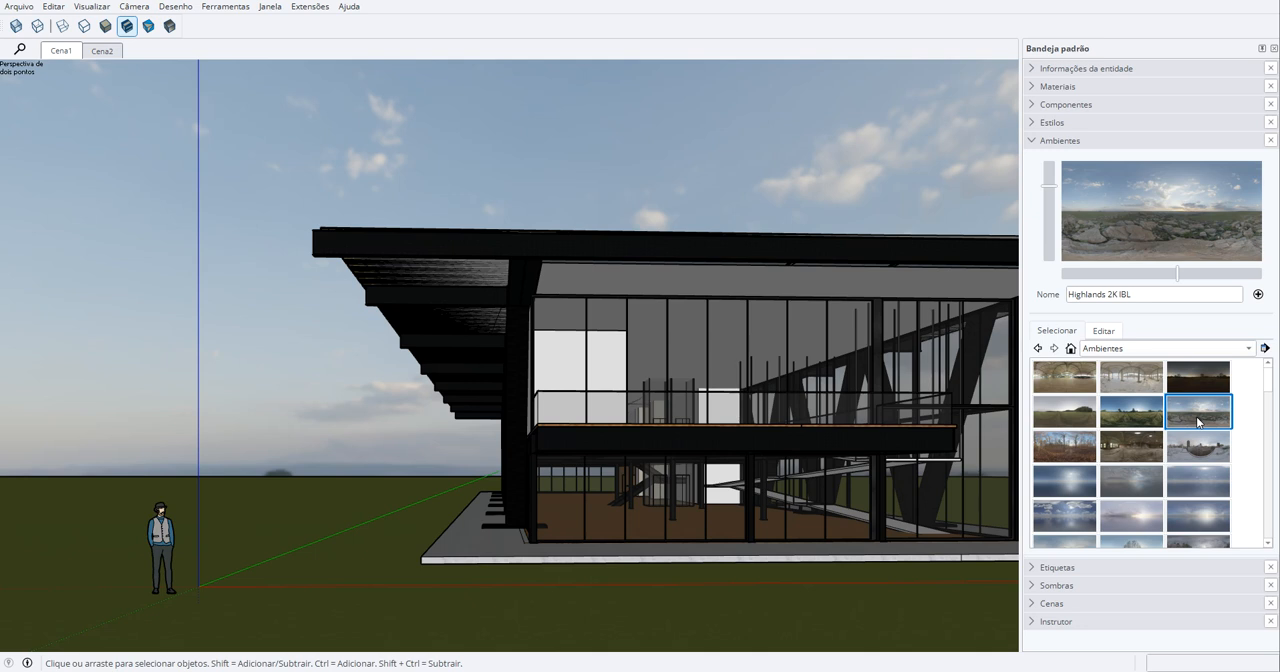
pyautogui.click(1190, 515)
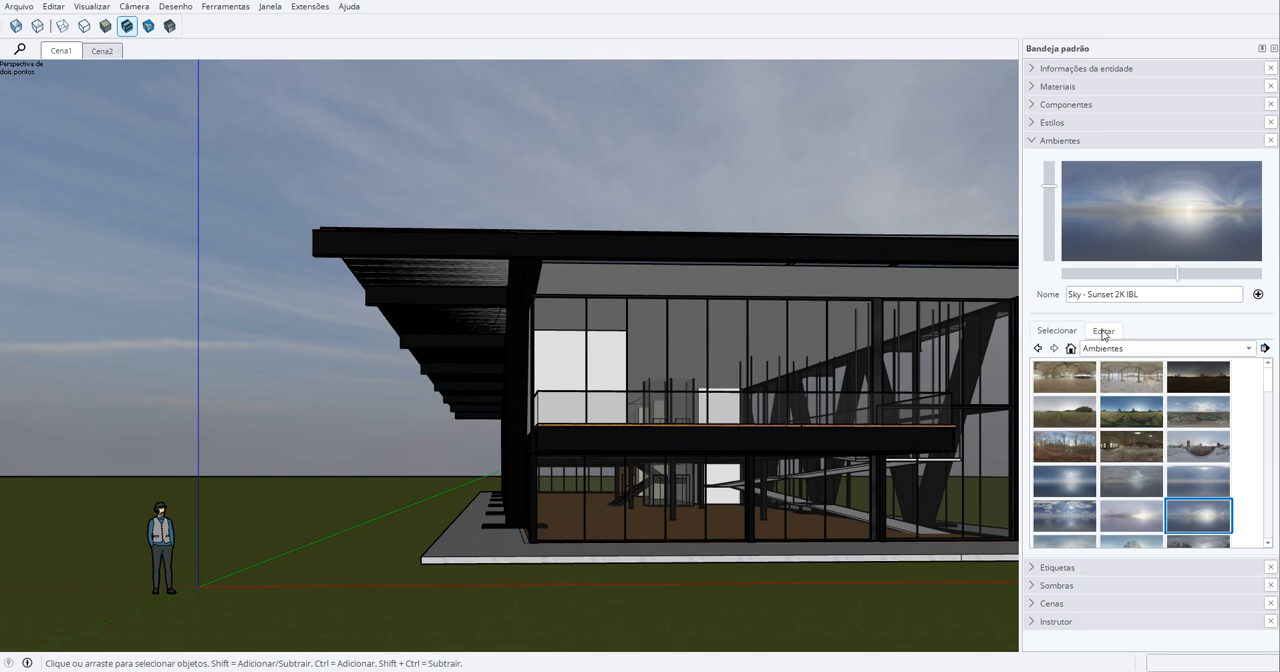
pyautogui.click(1088, 515)
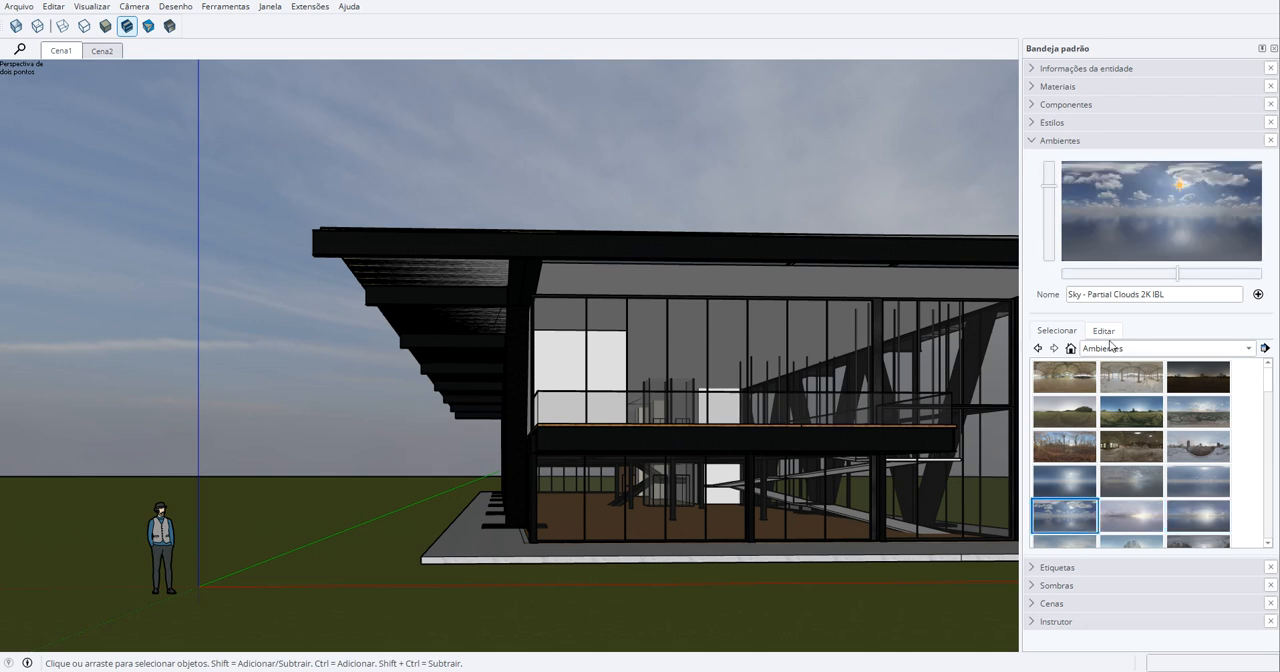
# - Set the environment's rotation angle to 36, skydome exposure to 3,0 and reflections exposure to 1,3
pyautogui.click(1105, 331)
pyautogui.moveTo(1043, 430)
pyautogui.mouseDown()
pyautogui.moveTo(1157, 418)
pyautogui.moveTo(1056, 425)
pyautogui.mouseUp()
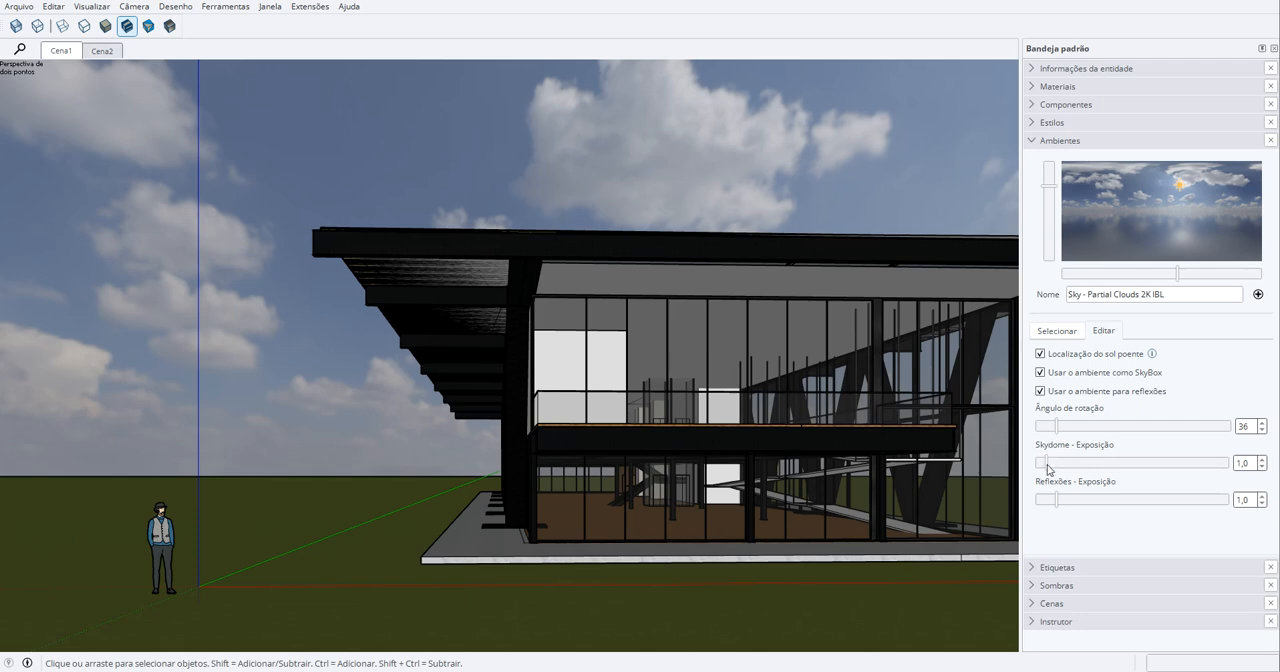
pyautogui.moveTo(1047, 467); pyautogui.dragTo(1062, 500)
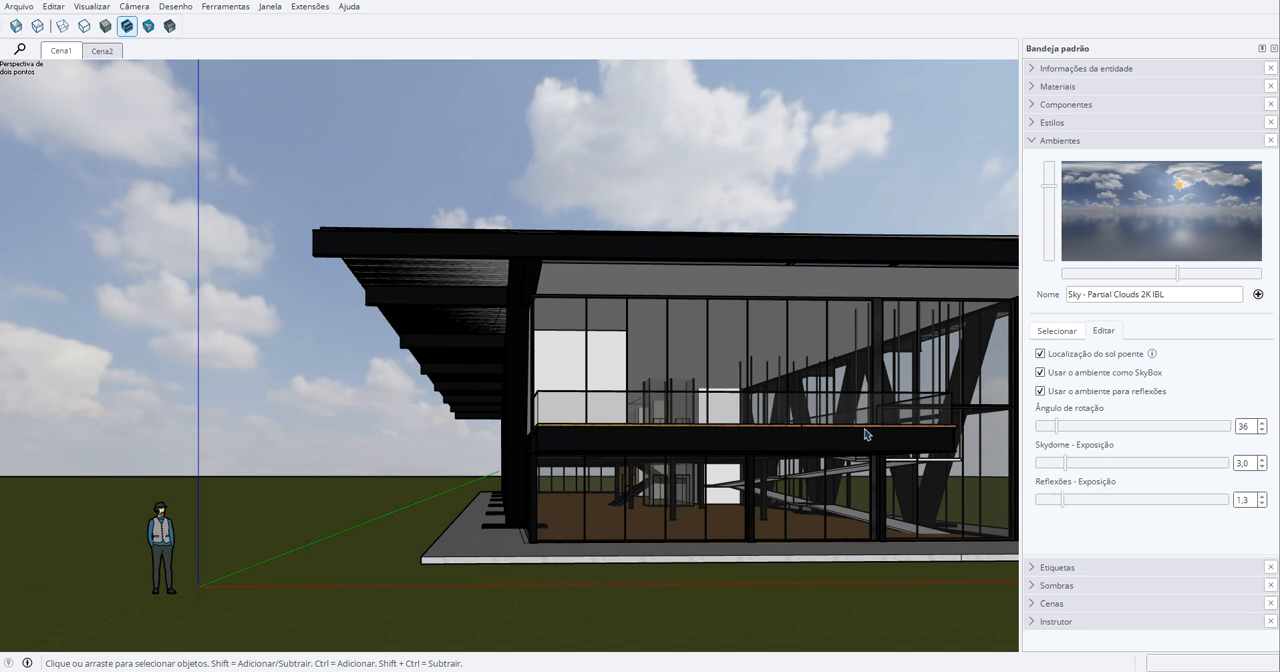
# - Choose the golden Metal_10_1K material from the Metal collection for painting
pyautogui.click(1033, 141)
pyautogui.click(1034, 87)
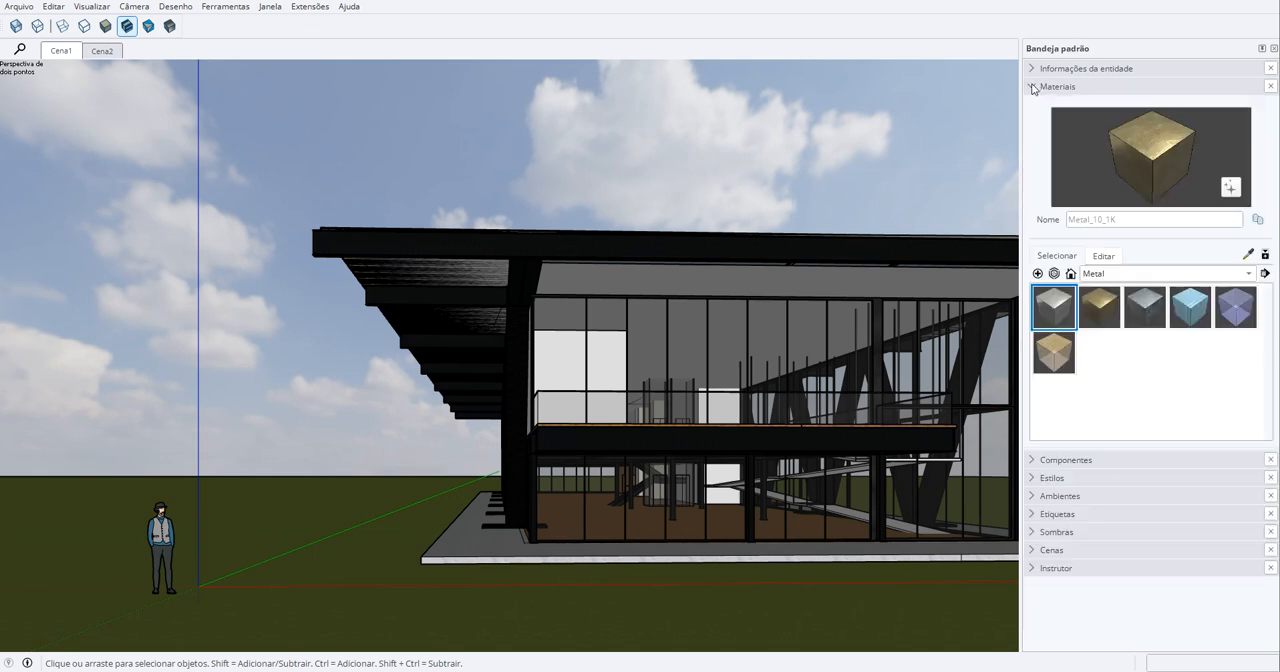
pyautogui.click(1097, 313)
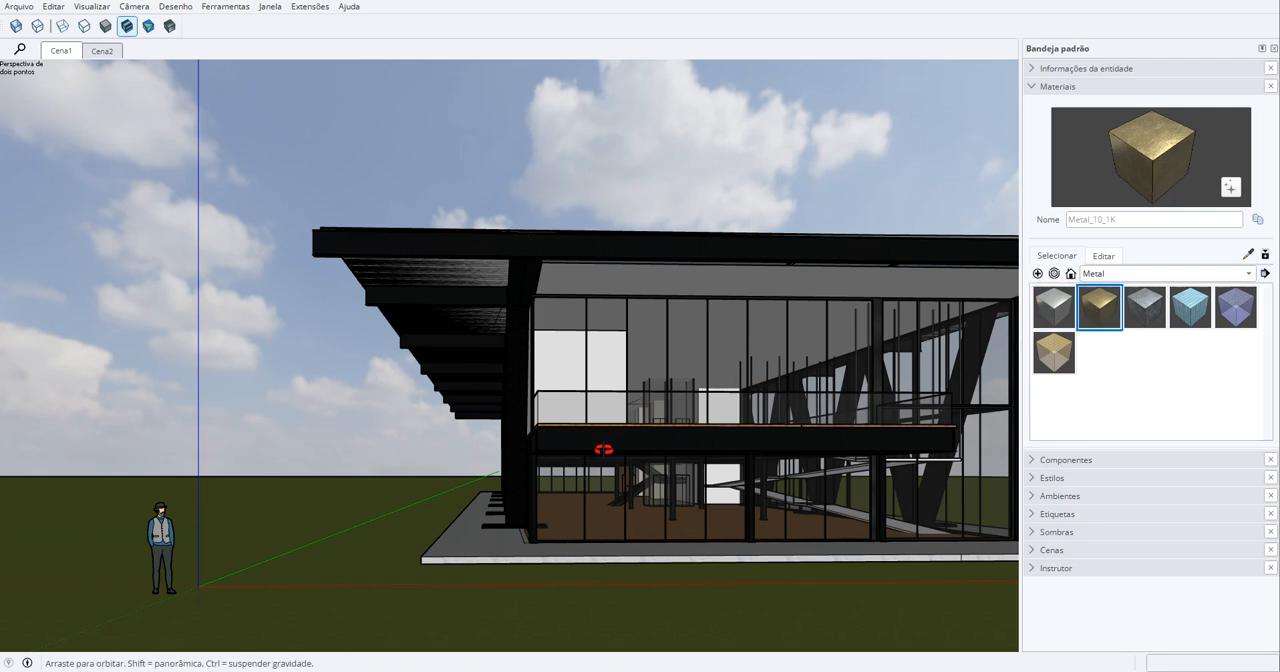
pyautogui.scroll(2, 600, 443)
pyautogui.scroll(2, 593, 410)
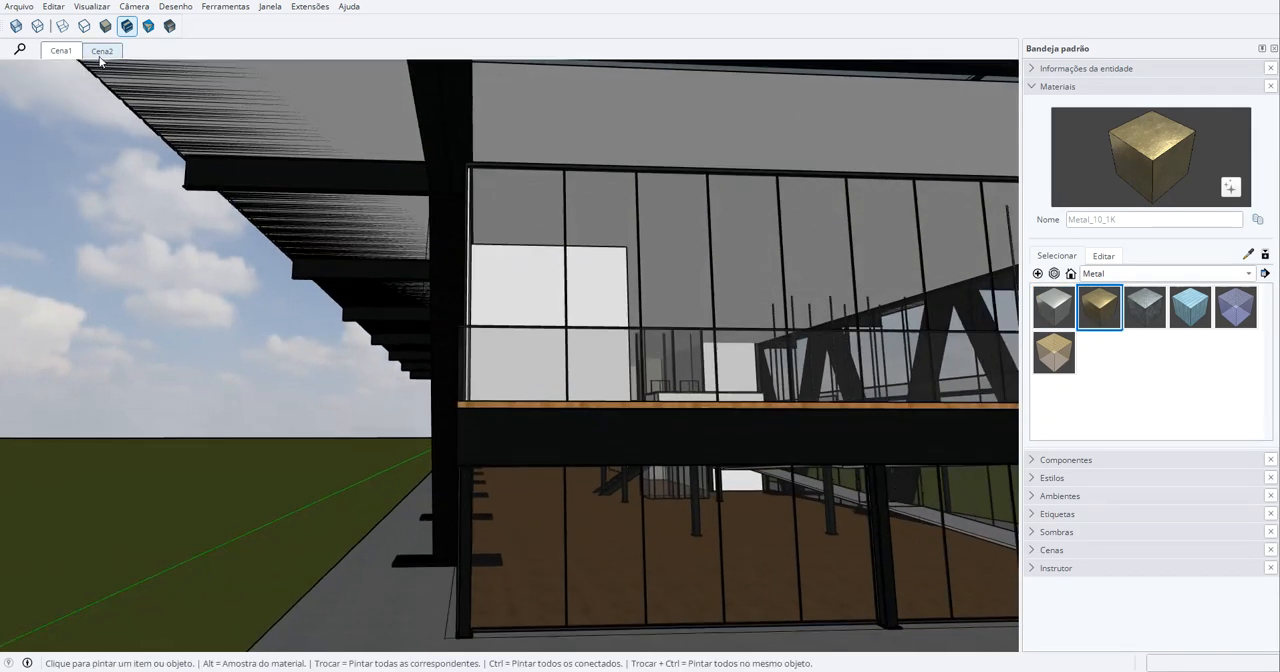
# - In Cena2, open the beam under the balcony's glazed side for editing and paint it with Metal_10_1K
pyautogui.click(102, 50)
pyautogui.press('space')
pyautogui.click(460, 322)
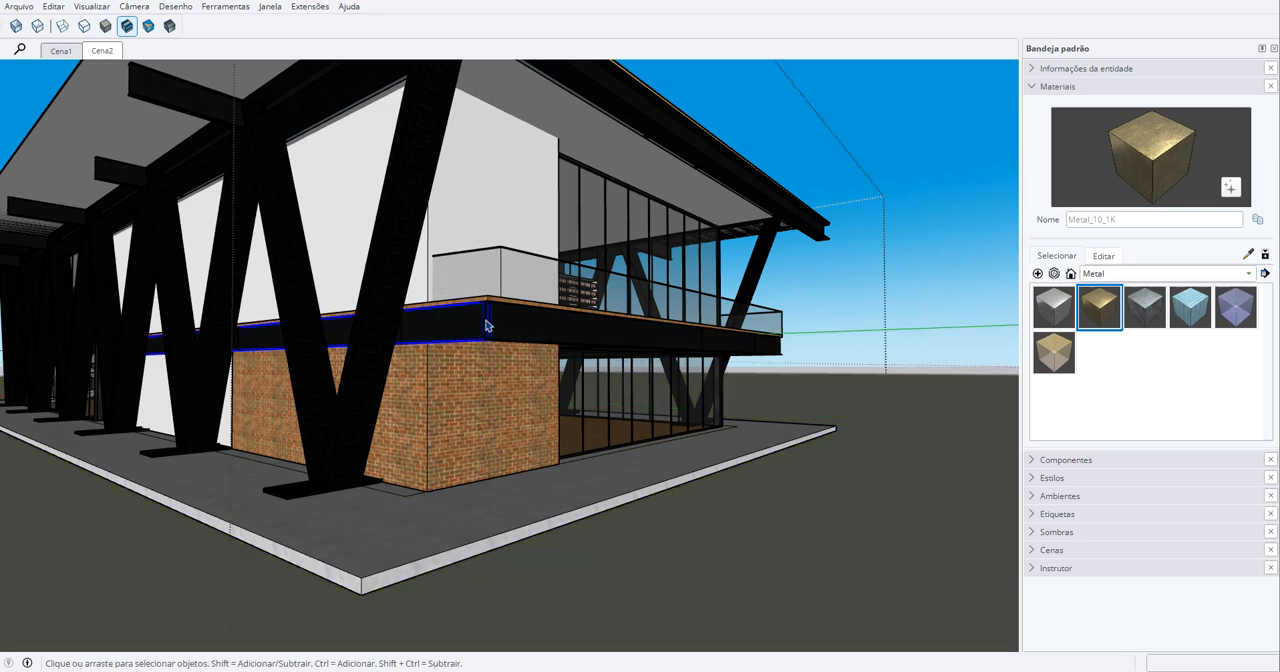
pyautogui.doubleClick(501, 329)
pyautogui.press('b')
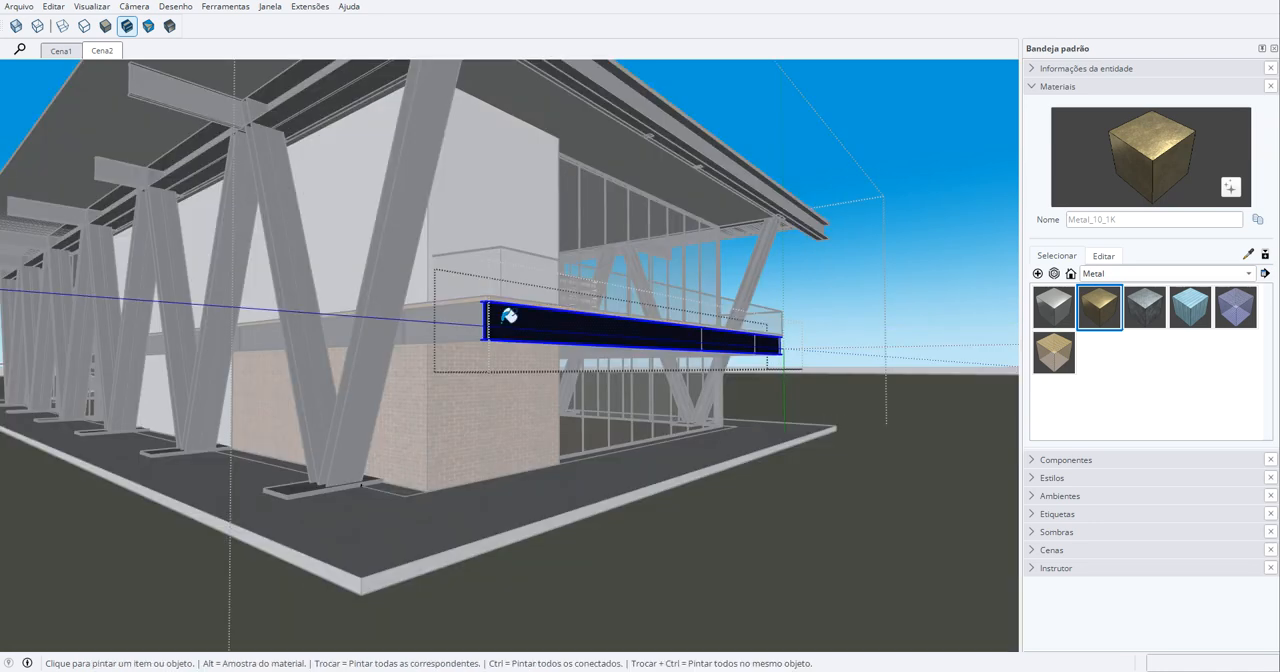
pyautogui.click(505, 324)
pyautogui.press('space')
pyautogui.press('Escape')
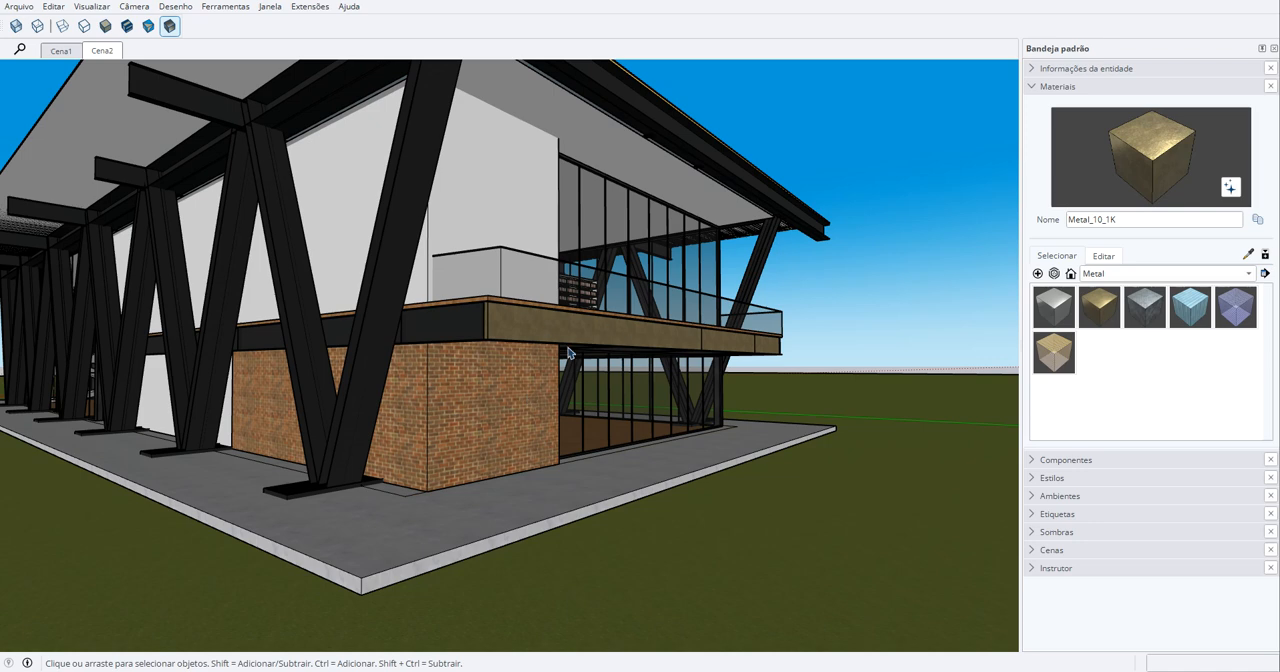
# - Apply the Sky - Sunset 2K IBL environment to the model in the Cena2 view
pyautogui.scroll(5, 556, 330)
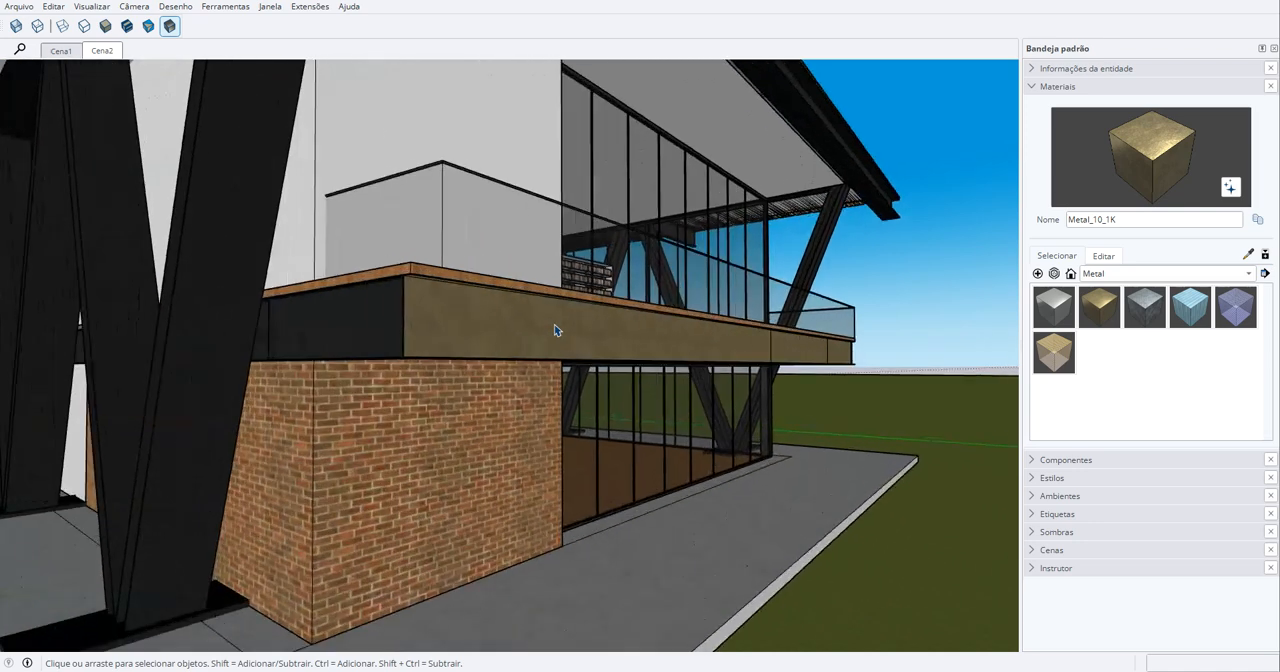
pyautogui.moveTo(557, 331); pyautogui.dragTo(532, 336, button='middle')
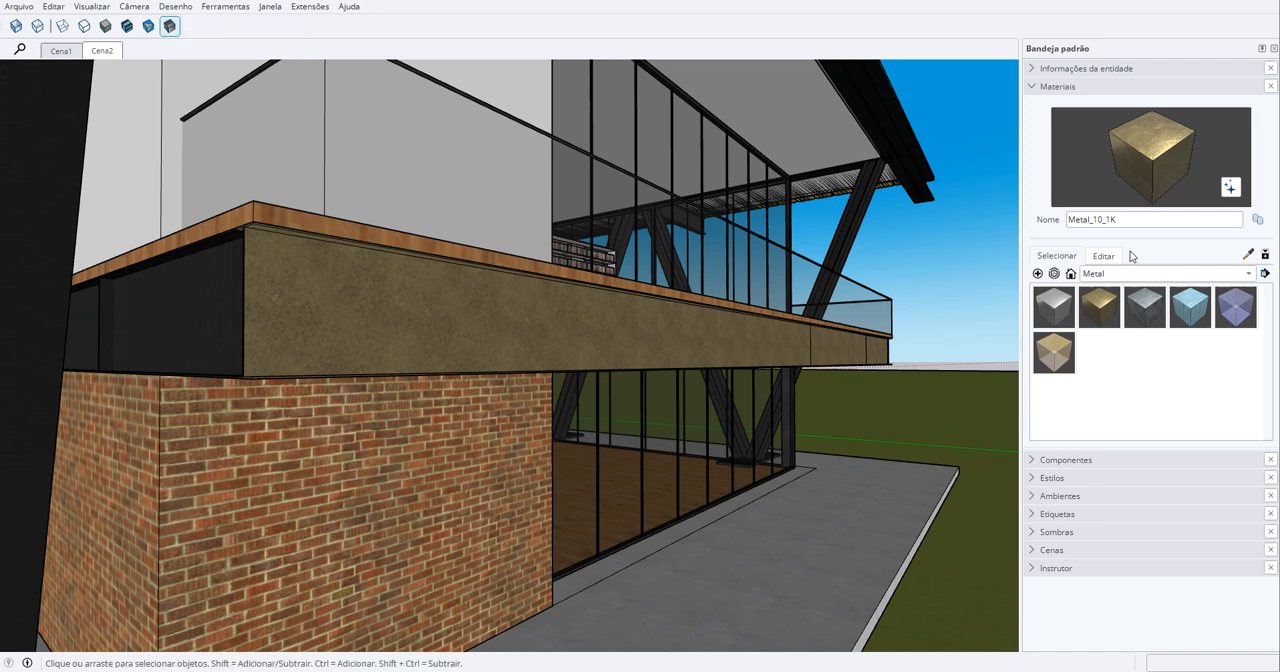
pyautogui.click(1038, 88)
pyautogui.click(1040, 140)
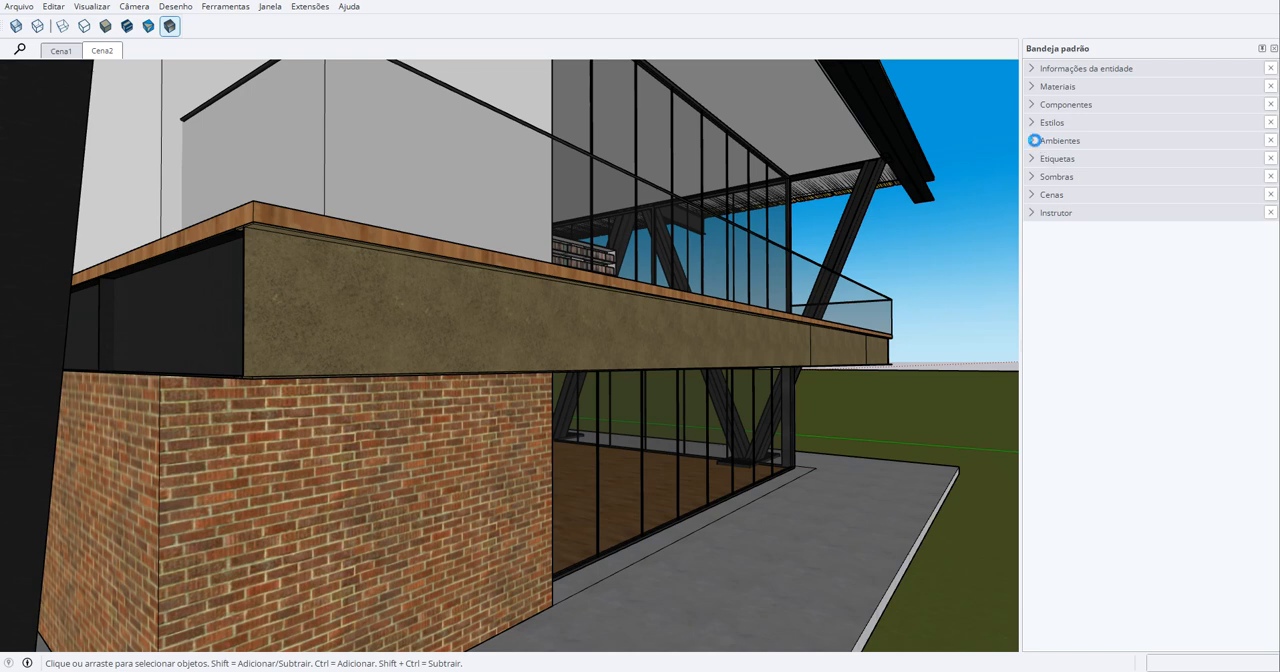
pyautogui.click(1057, 331)
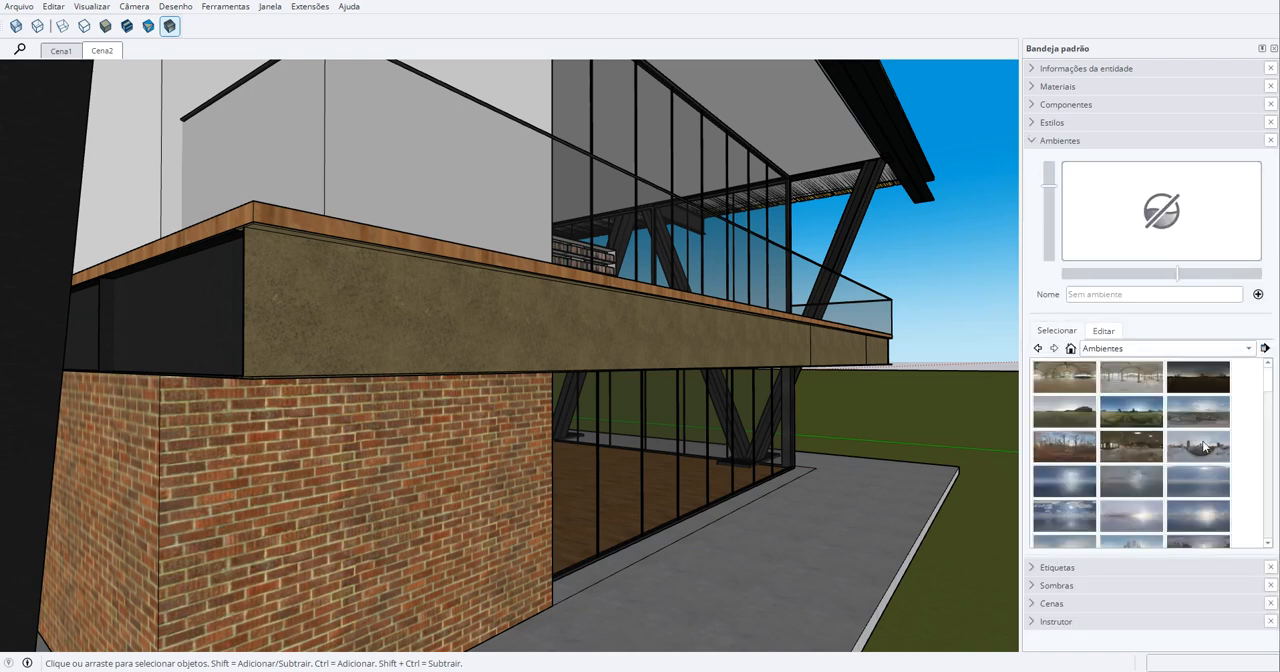
pyautogui.click(1186, 514)
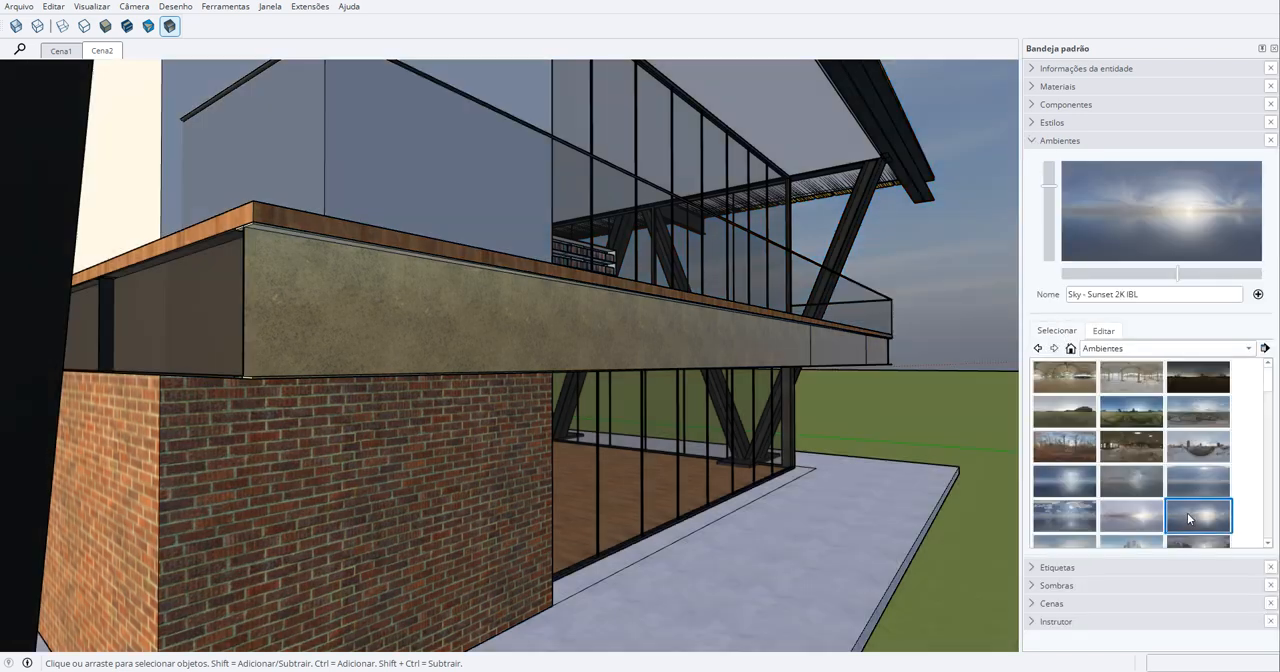
pyautogui.moveTo(627, 309); pyautogui.dragTo(622, 350, button='middle')
pyautogui.scroll(3, 598, 348)
pyautogui.click(1030, 140)
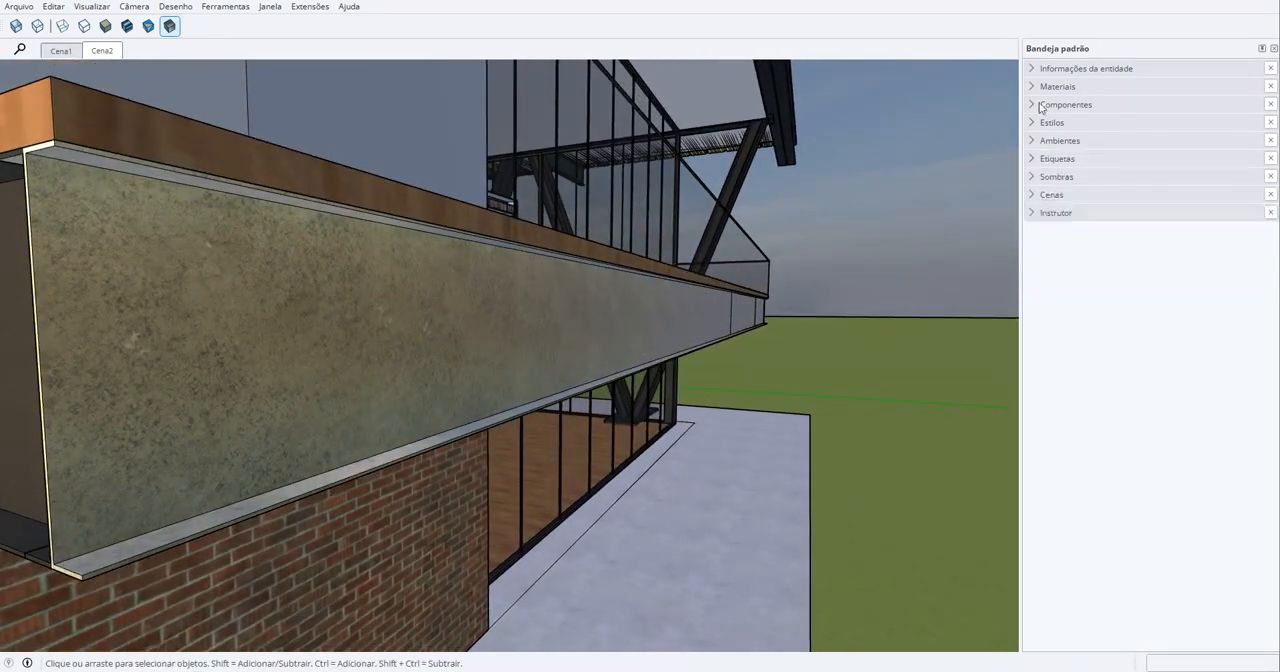
# - Examine the Metal_10_1K material's color, texture and normal settings, switching Metalicidade and Rugosidade off and on to compare the effect
pyautogui.click(1033, 86)
pyautogui.click(1104, 257)
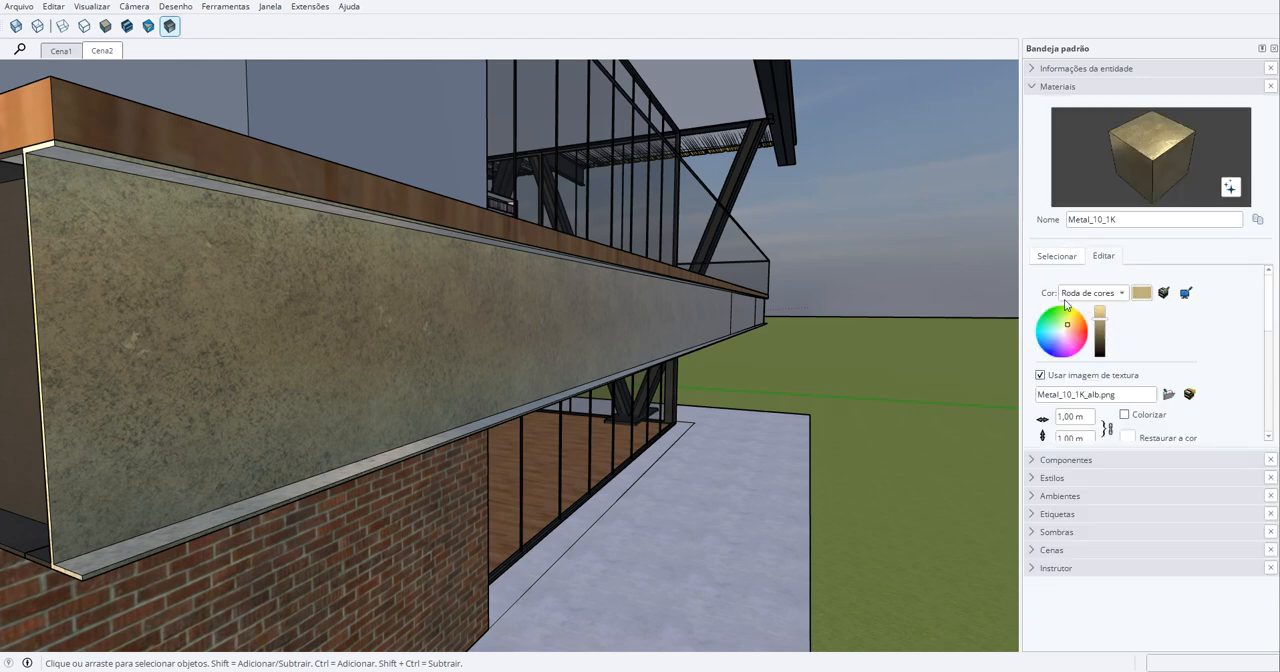
pyautogui.moveTo(1106, 325)
pyautogui.mouseDown()
pyautogui.moveTo(1102, 350)
pyautogui.moveTo(1102, 320)
pyautogui.mouseUp()
pyautogui.moveTo(1268, 310); pyautogui.dragTo(1265, 328)
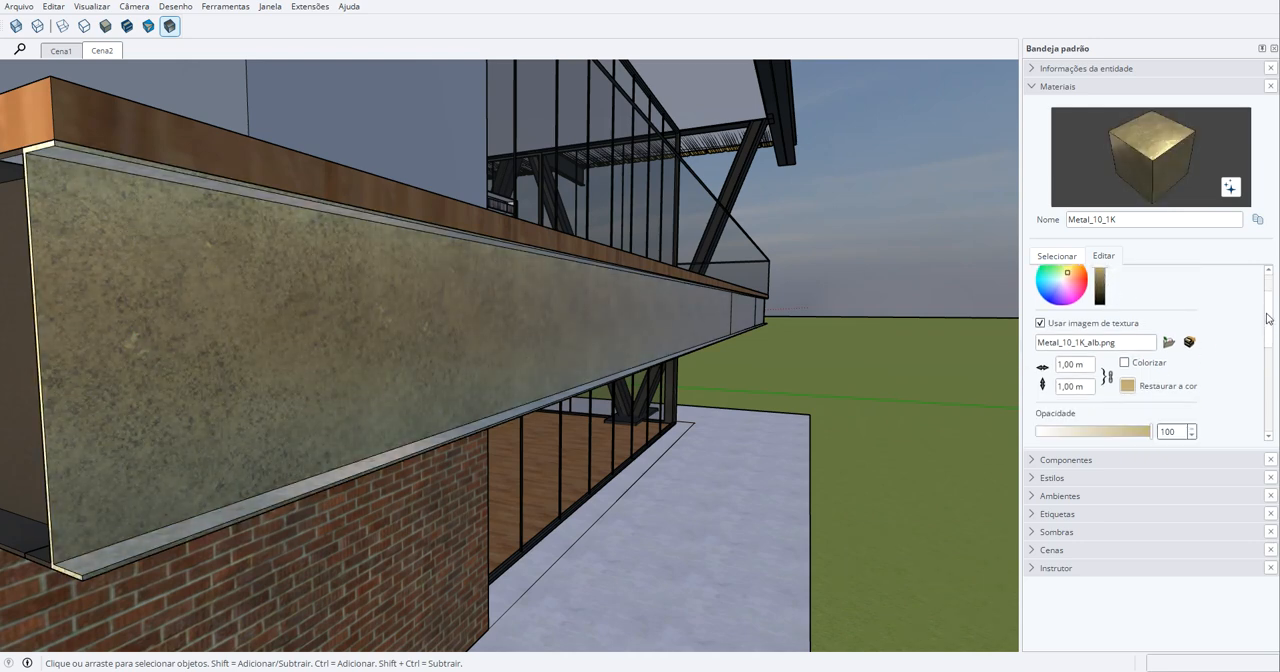
pyautogui.scroll(-4, 1267, 318)
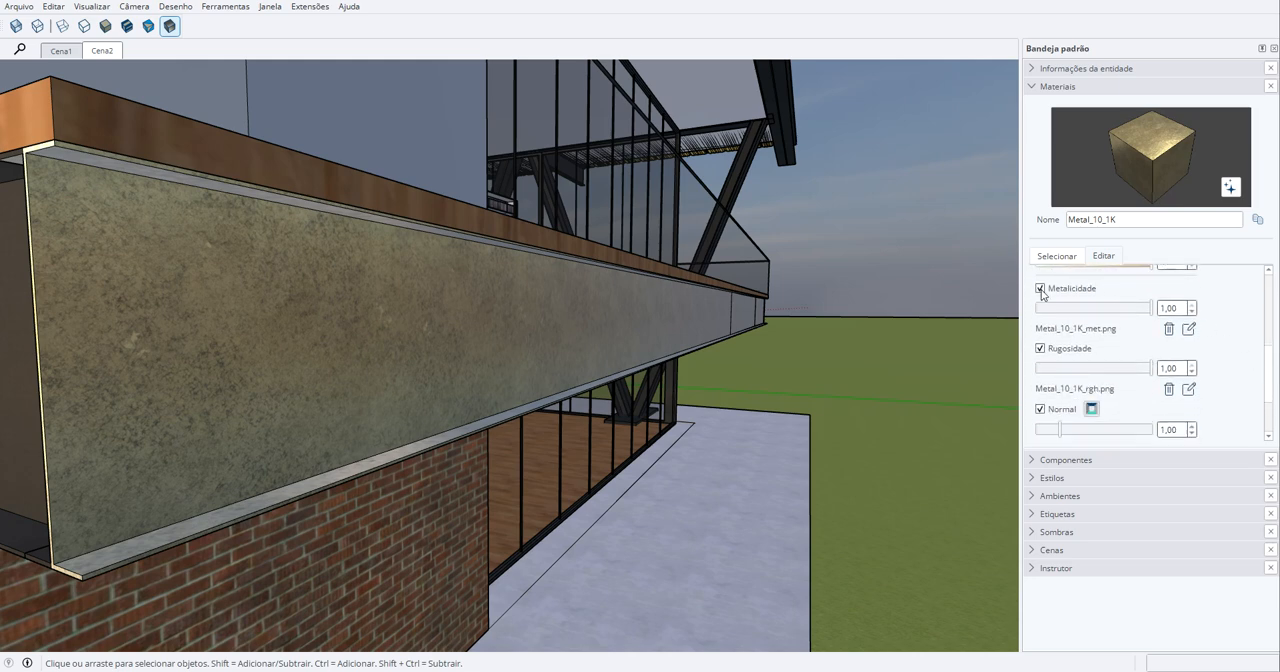
pyautogui.click(1041, 289)
pyautogui.click(1041, 289)
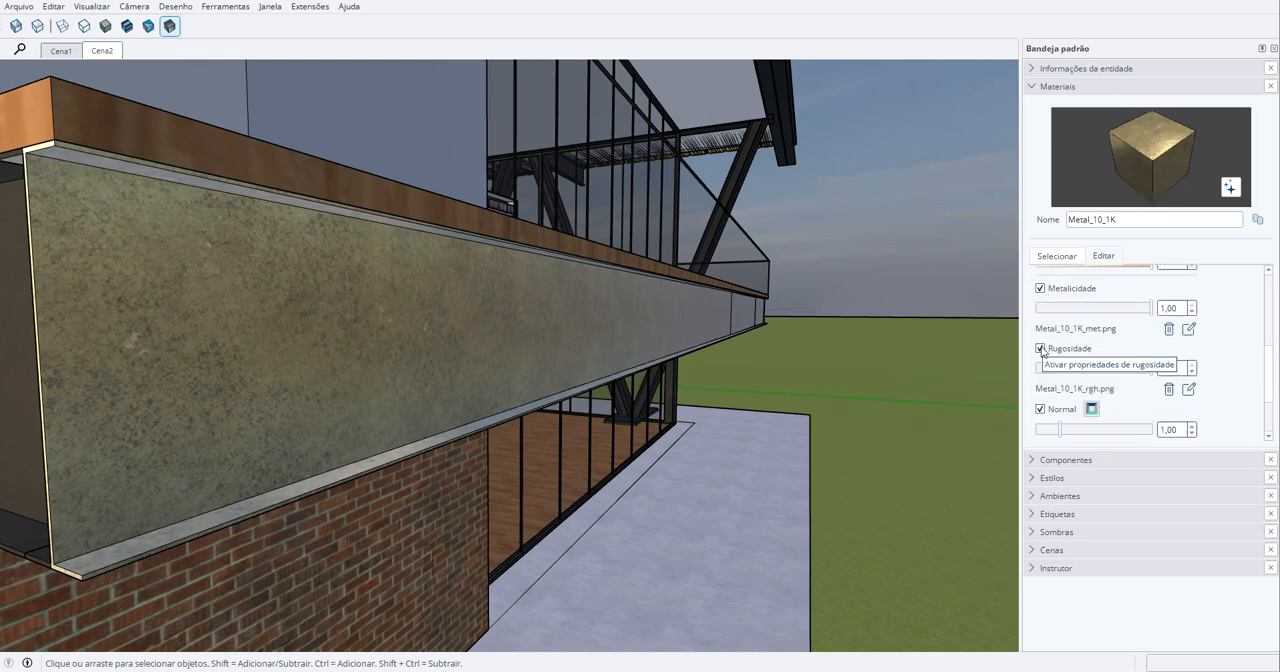
pyautogui.click(1040, 348)
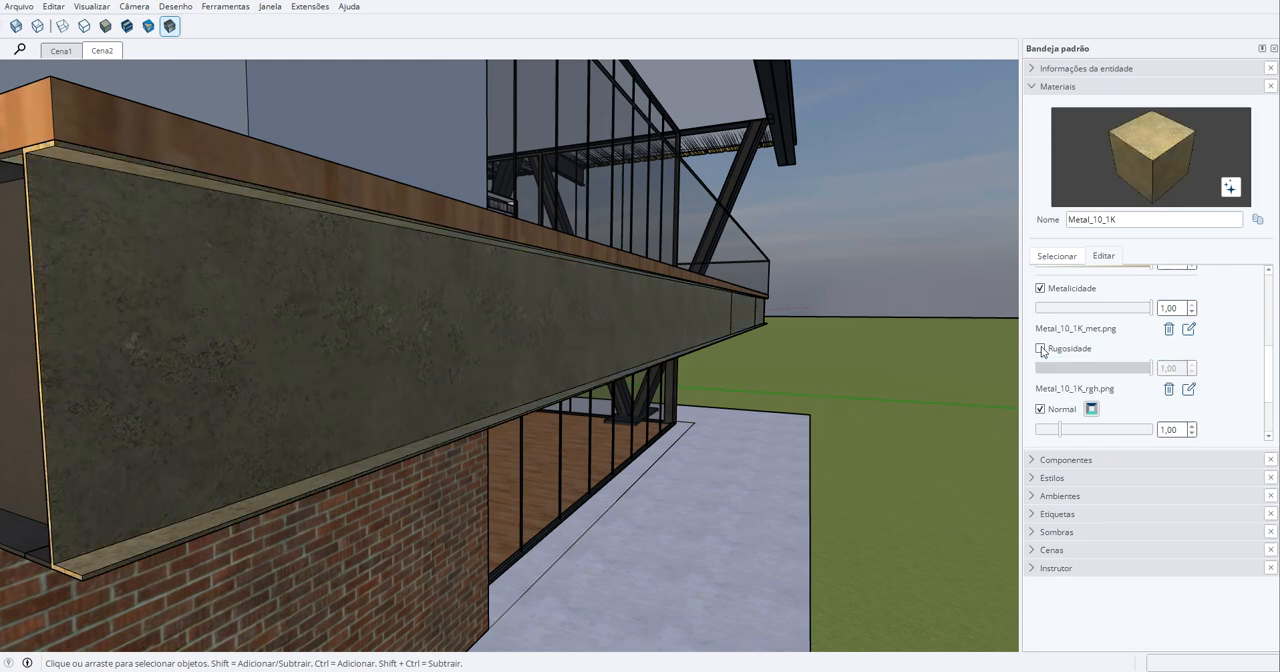
pyautogui.click(1040, 348)
pyautogui.scroll(-3, 1260, 340)
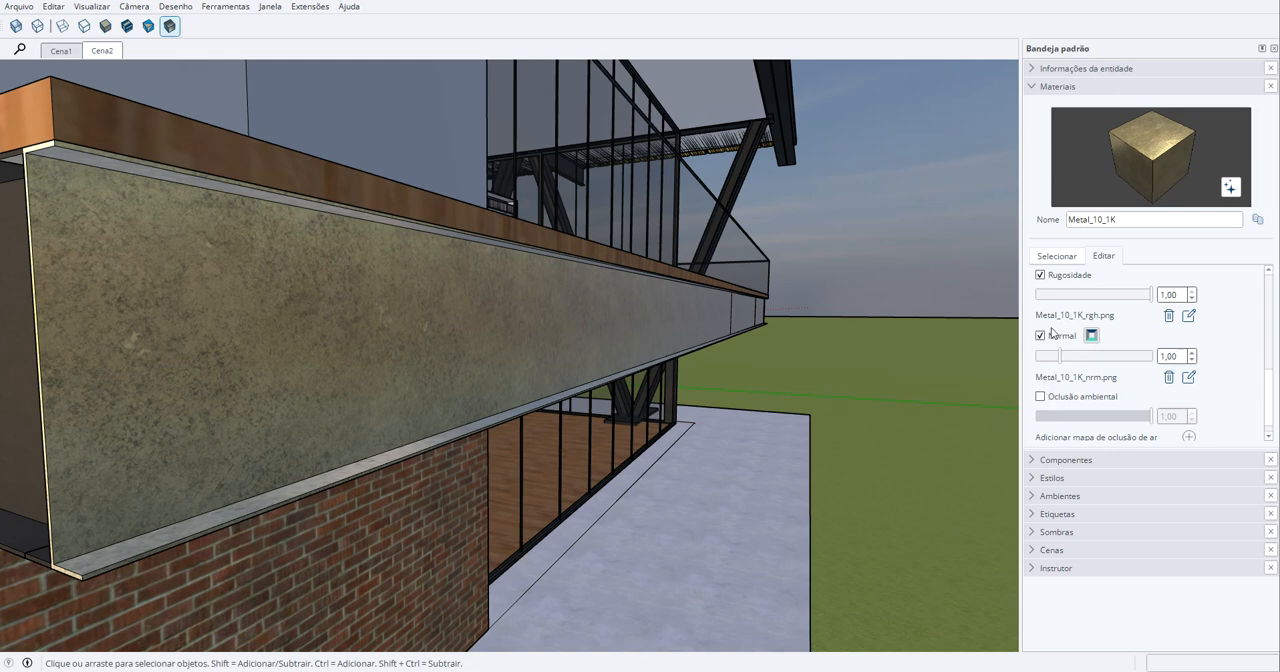
pyautogui.click(1032, 87)
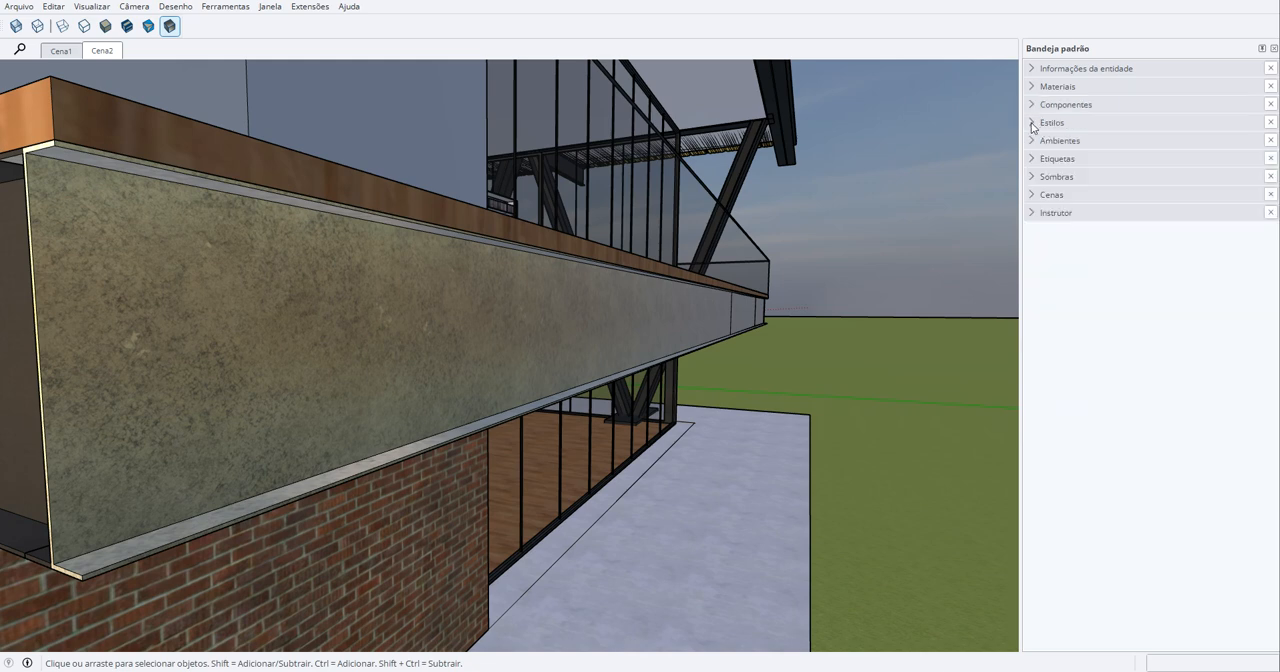
# - Turn off profiles (Perfis) in the edge settings of the current style, Estilo simples
pyautogui.click(1040, 122)
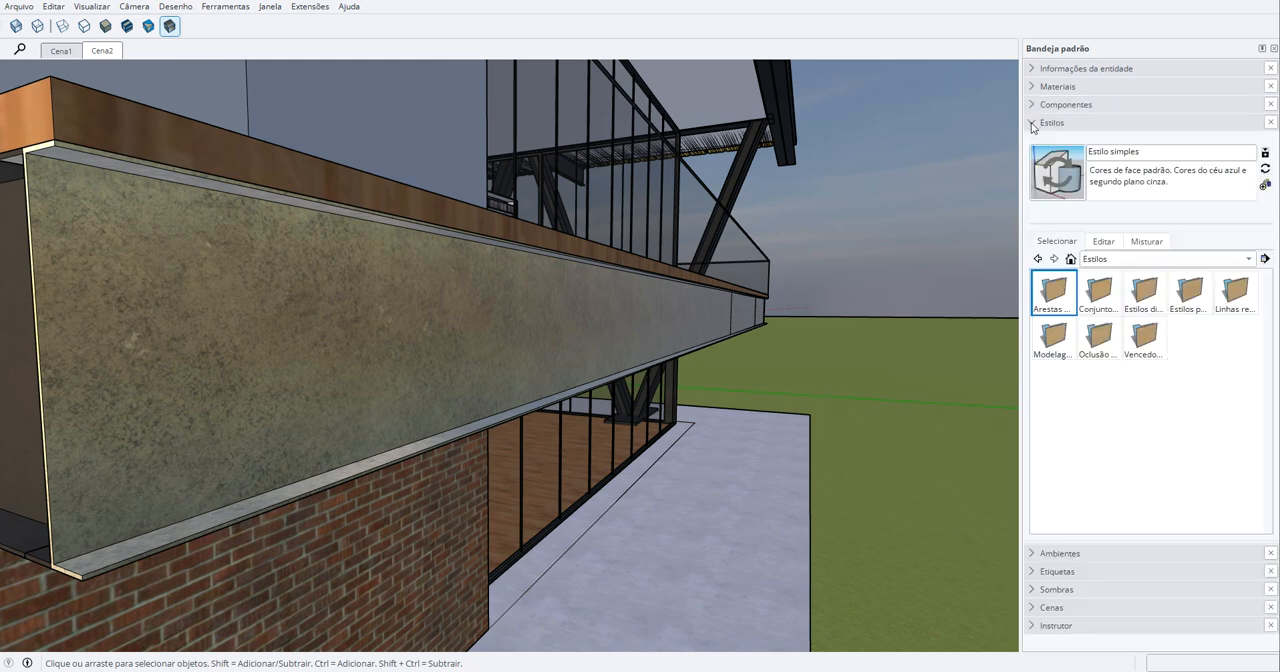
pyautogui.click(1100, 246)
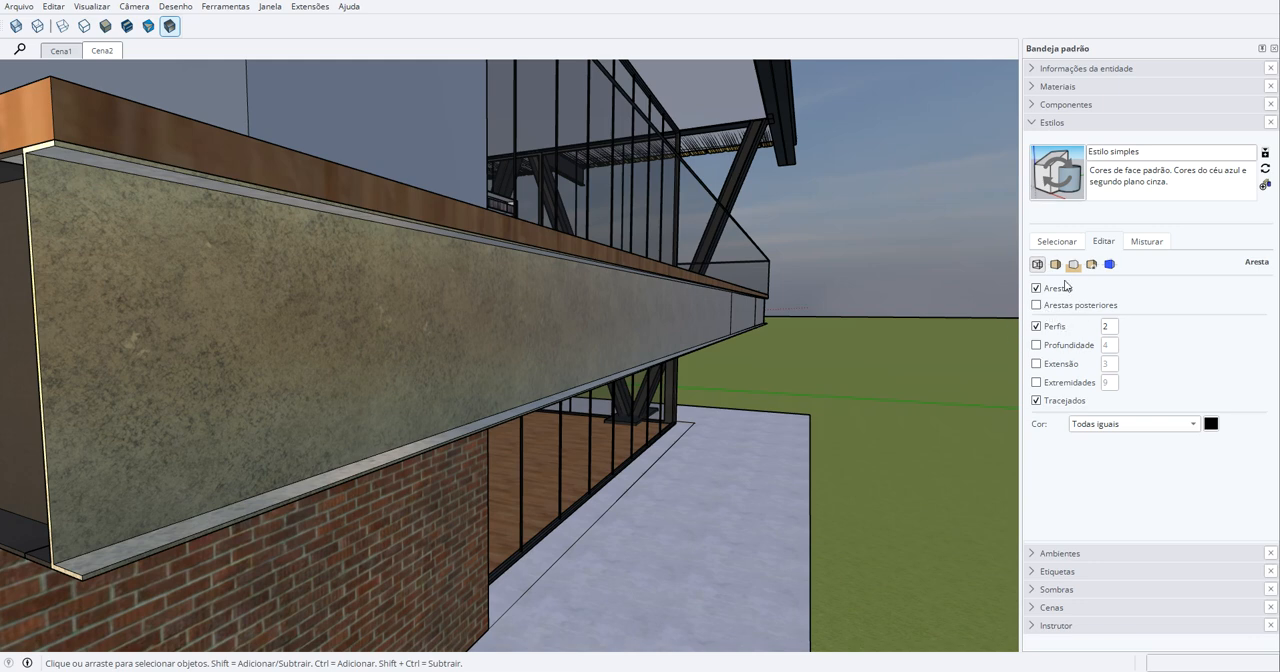
pyautogui.click(1036, 326)
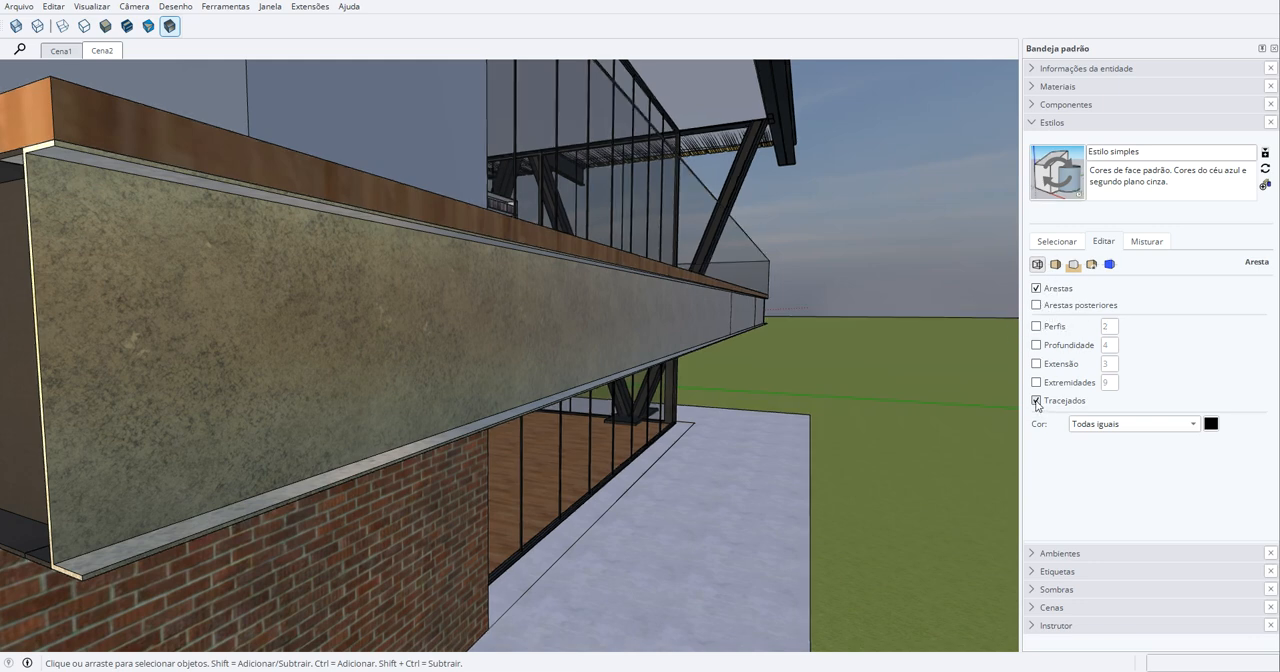
# - Enable ambient occlusion in the style's face settings and inspect its effect along the metal beam
pyautogui.click(1055, 265)
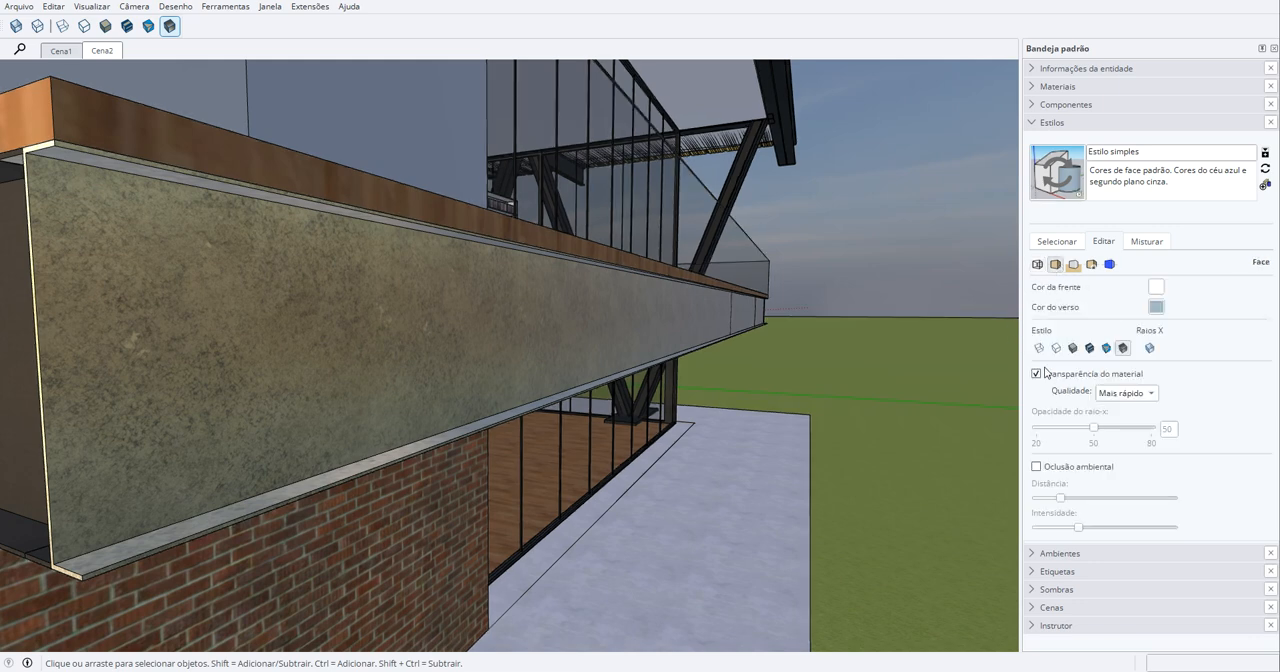
pyautogui.click(1036, 467)
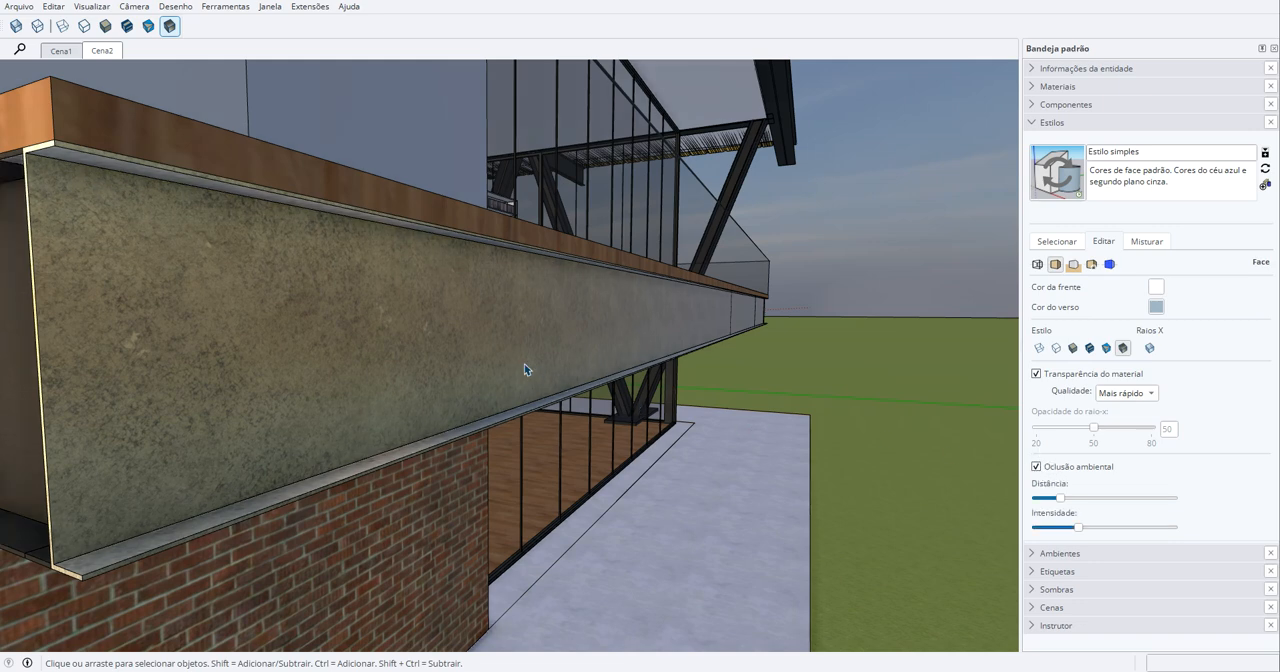
pyautogui.moveTo(527, 370); pyautogui.dragTo(598, 337, button='middle')
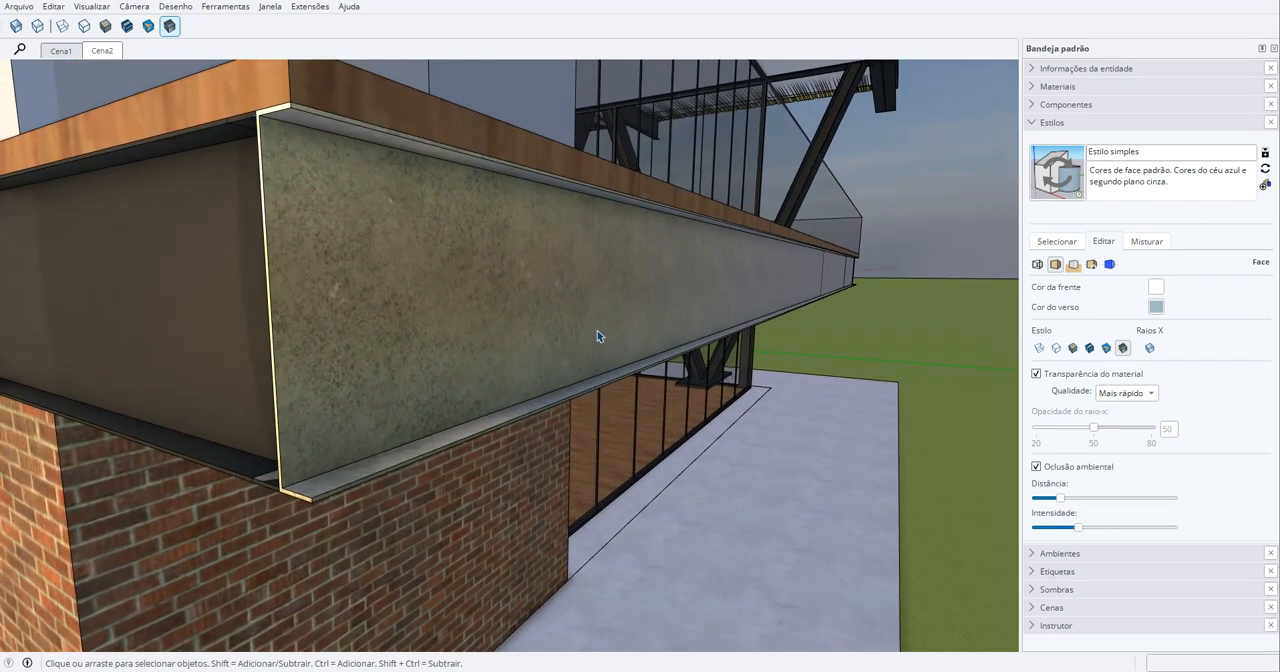
pyautogui.scroll(3, 585, 232)
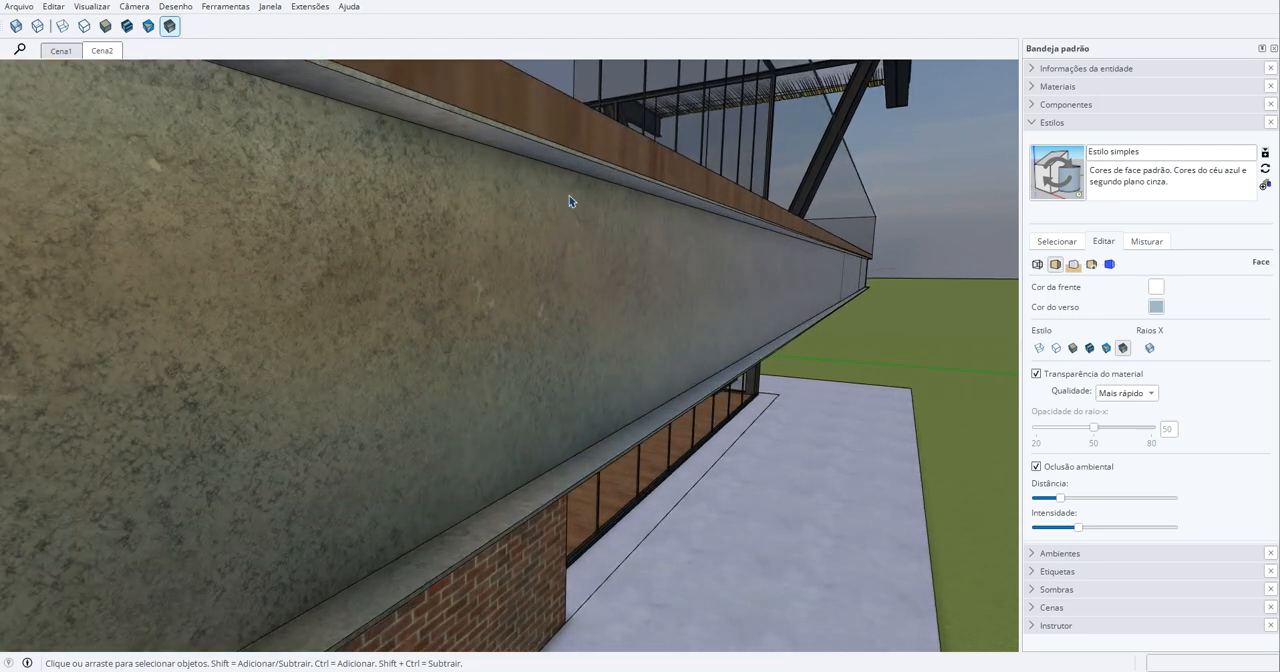
pyautogui.moveTo(571, 200); pyautogui.dragTo(571, 191, button='middle')
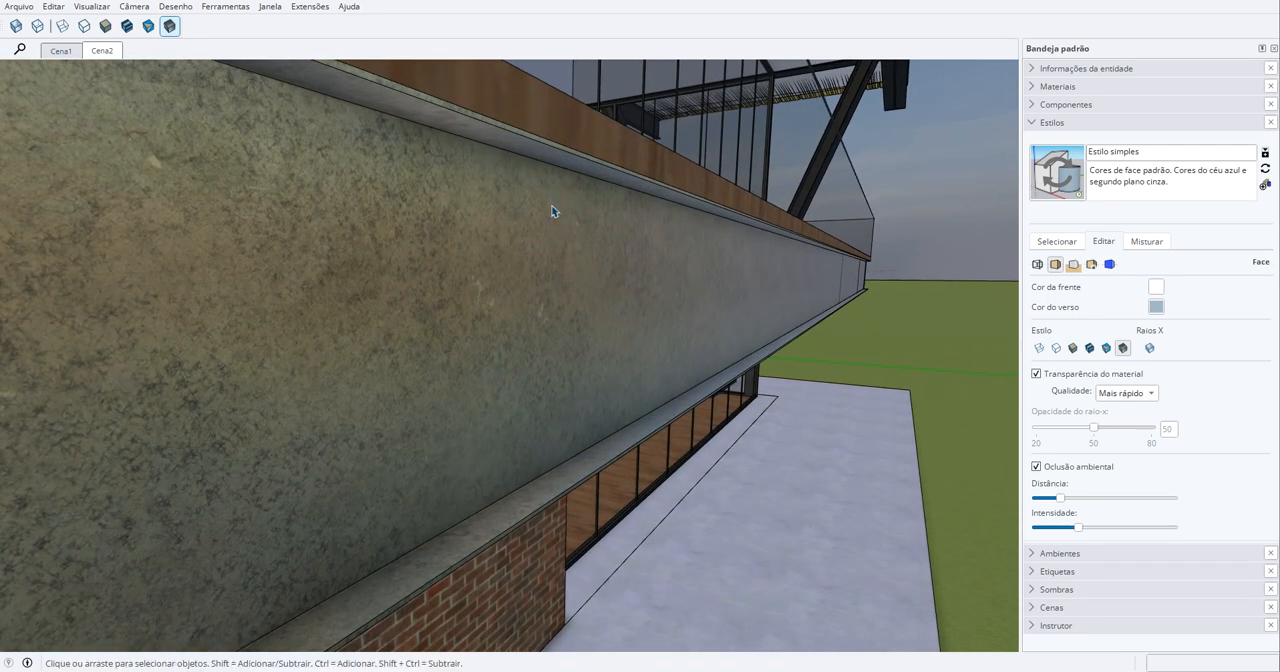
pyautogui.moveTo(553, 210); pyautogui.dragTo(585, 208, button='middle')
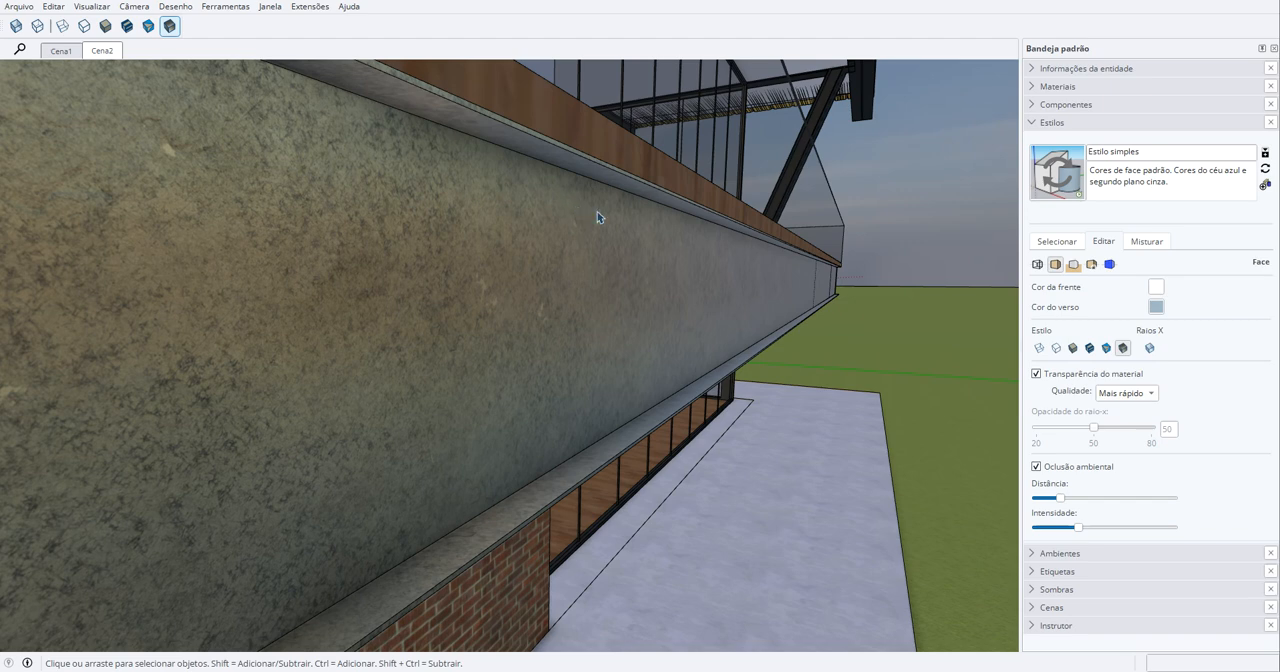
# - Examine the ambient occlusion shading along the metal beam's flanges and finish editing the style
pyautogui.scroll(2, 540, 165)
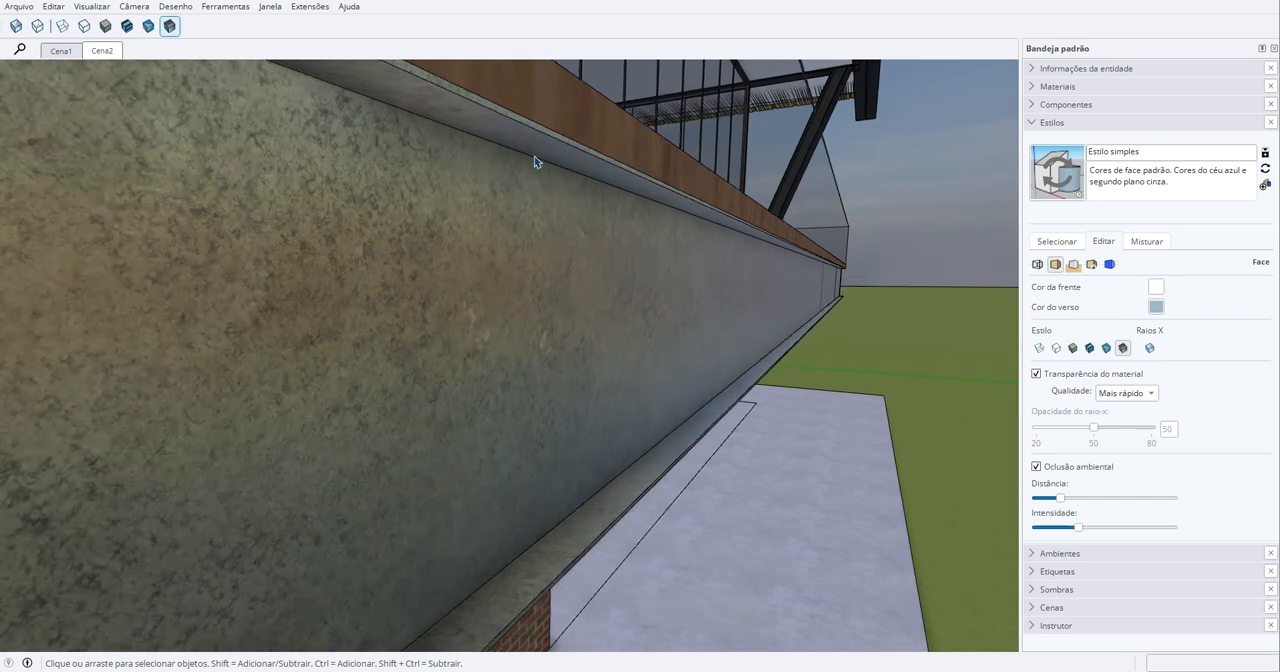
pyautogui.moveTo(537, 166)
pyautogui.mouseDown(button='middle')
pyautogui.moveTo(509, 163)
pyautogui.moveTo(533, 168)
pyautogui.mouseUp(button='middle')
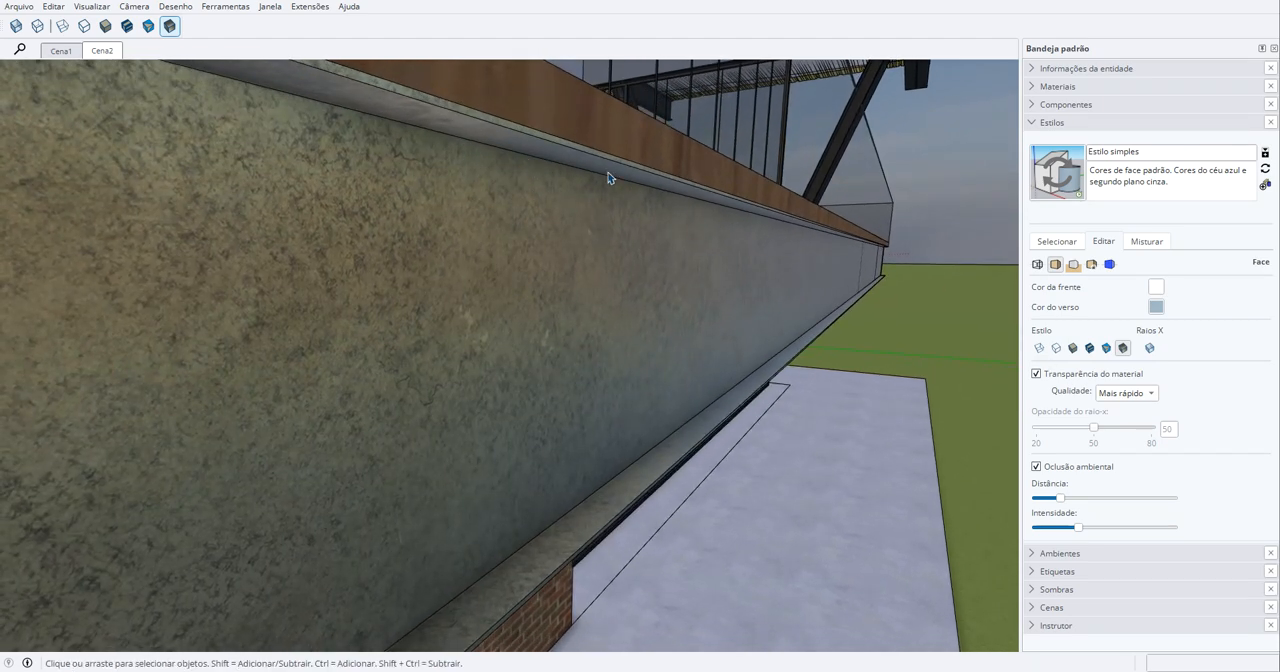
pyautogui.moveTo(693, 294); pyautogui.dragTo(586, 305, button='middle')
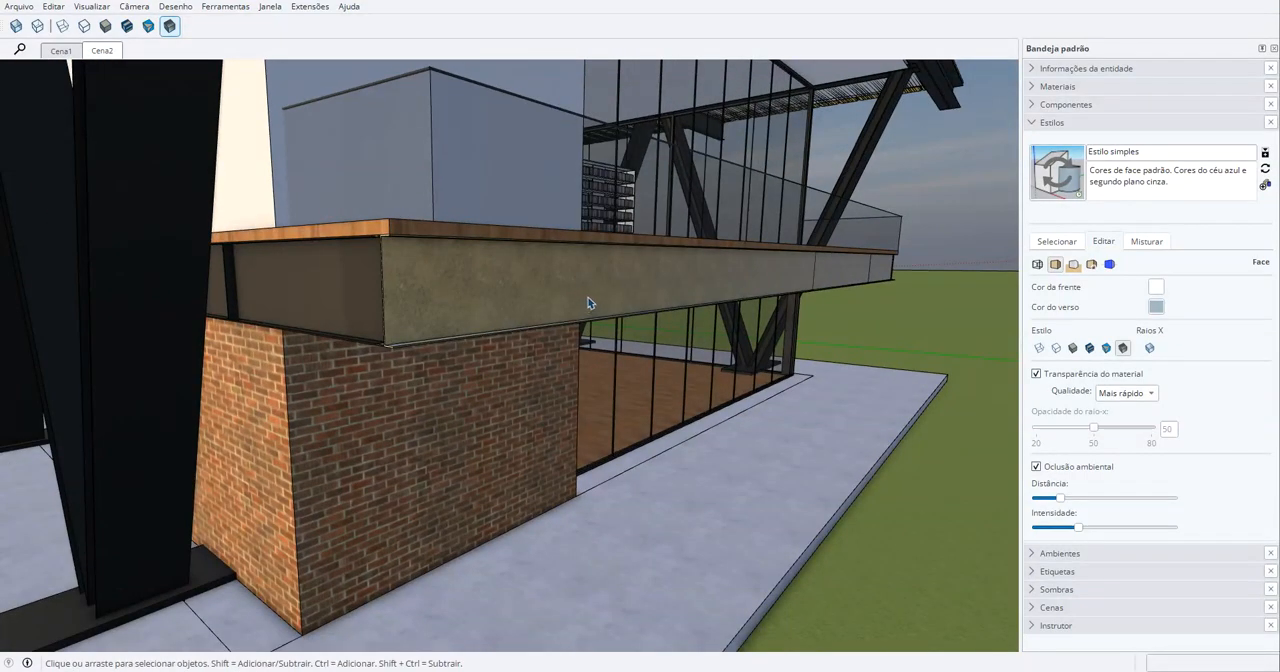
pyautogui.click(1033, 124)
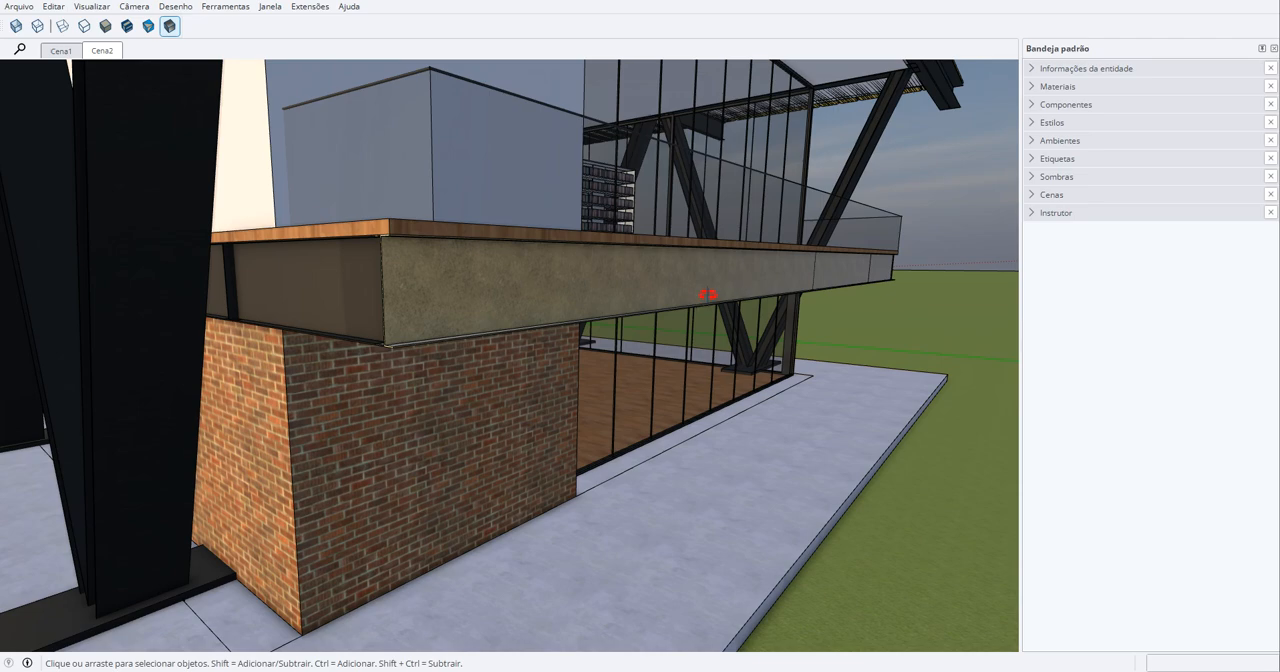
# - Examine the metal beam and the brick block beneath it from several angles around the building's corner
pyautogui.moveTo(708, 300); pyautogui.dragTo(748, 302, button='middle')
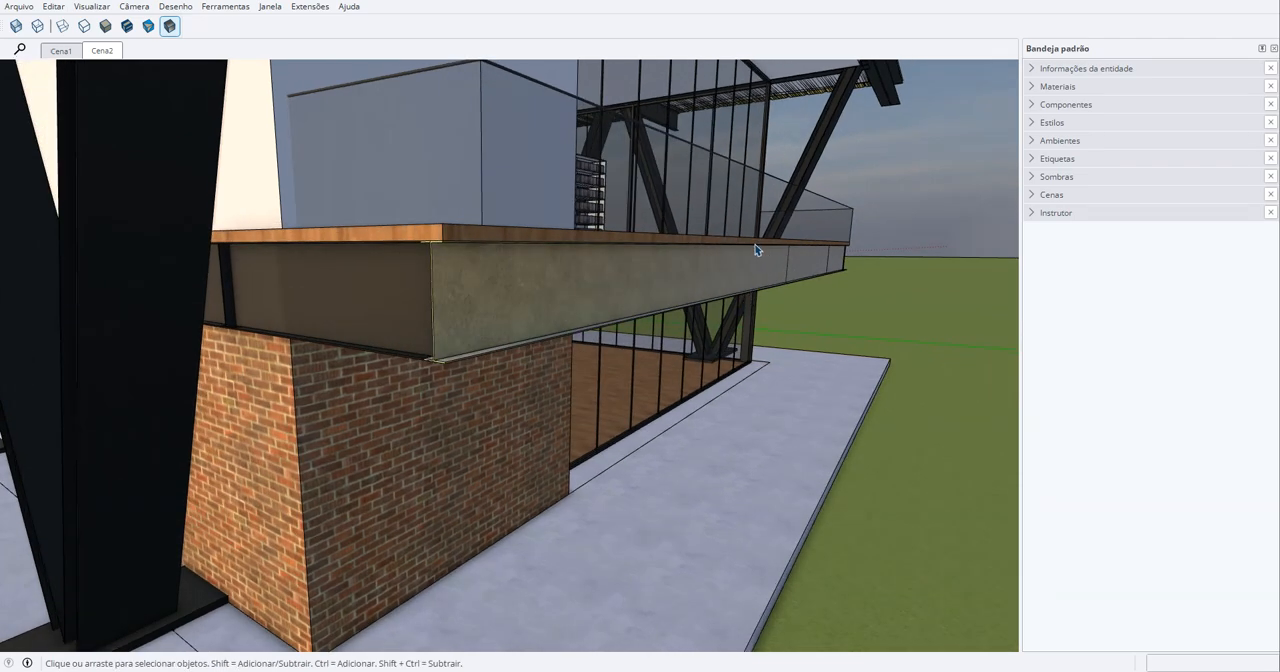
pyautogui.moveTo(756, 250); pyautogui.dragTo(751, 294, button='middle')
pyautogui.scroll(8, 640, 257)
pyautogui.scroll(3, 540, 340)
pyautogui.moveTo(529, 346); pyautogui.dragTo(843, 437, button='middle')
pyautogui.scroll(2, 563, 352)
pyautogui.scroll(2, 642, 349)
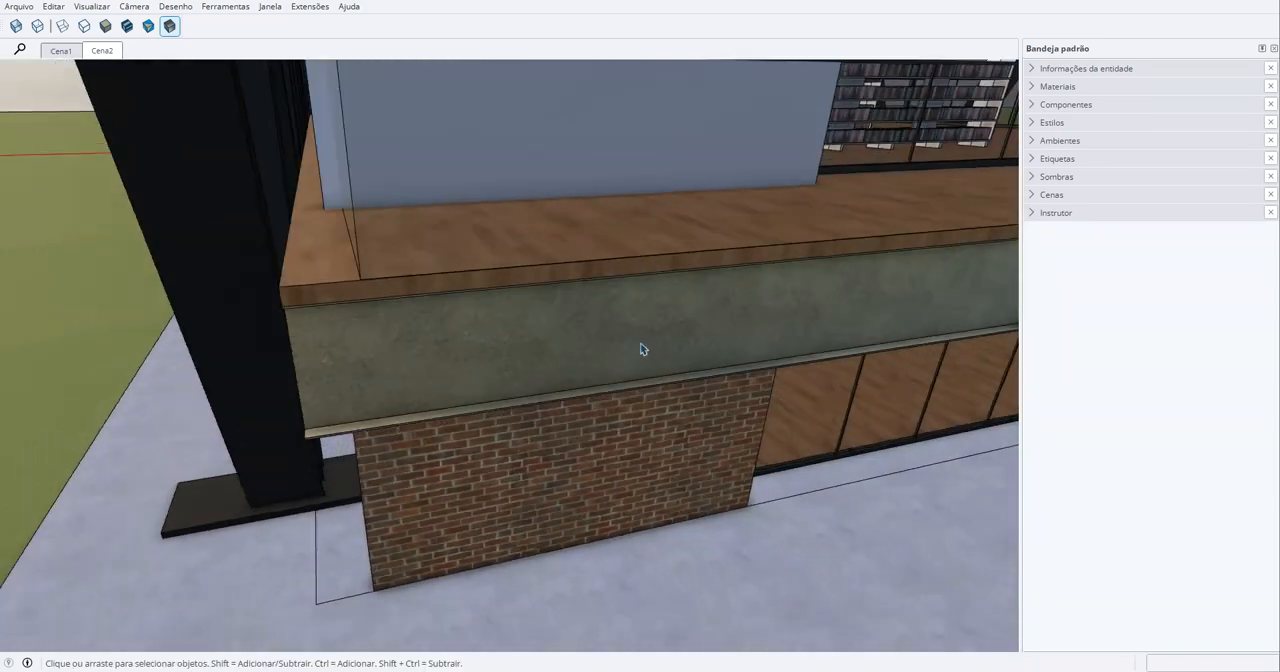
pyautogui.scroll(-3, 642, 349)
pyautogui.moveTo(642, 349); pyautogui.dragTo(681, 268, button='middle')
pyautogui.scroll(3, 545, 366)
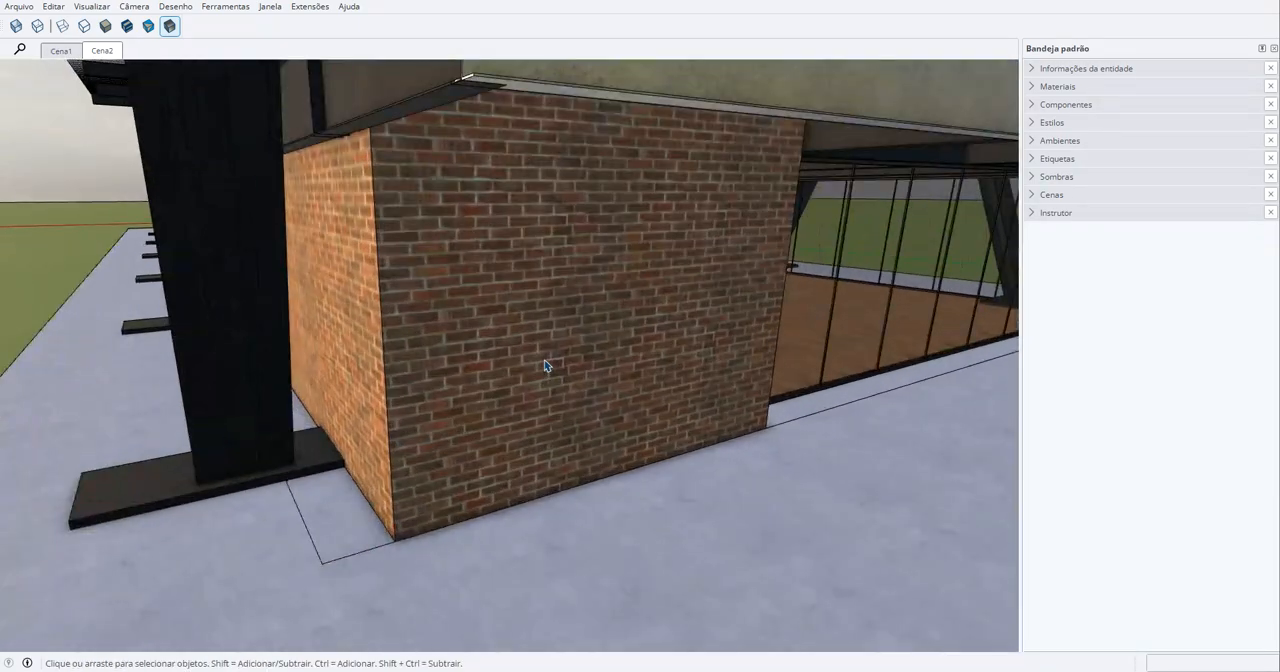
pyautogui.moveTo(545, 366)
pyautogui.mouseDown(button='middle')
pyautogui.moveTo(528, 371)
pyautogui.moveTo(563, 366)
pyautogui.mouseUp(button='middle')
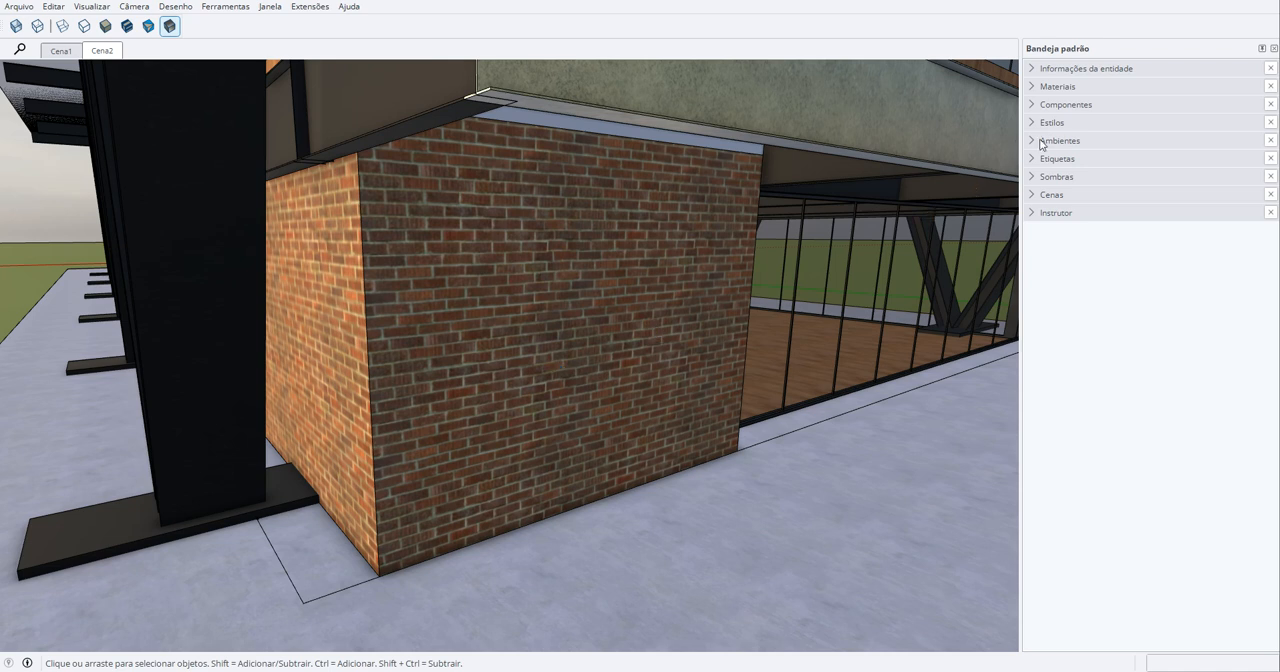
# - Choose the stone texture named Material from the materials already in the model (No modelo)
pyautogui.click(1033, 88)
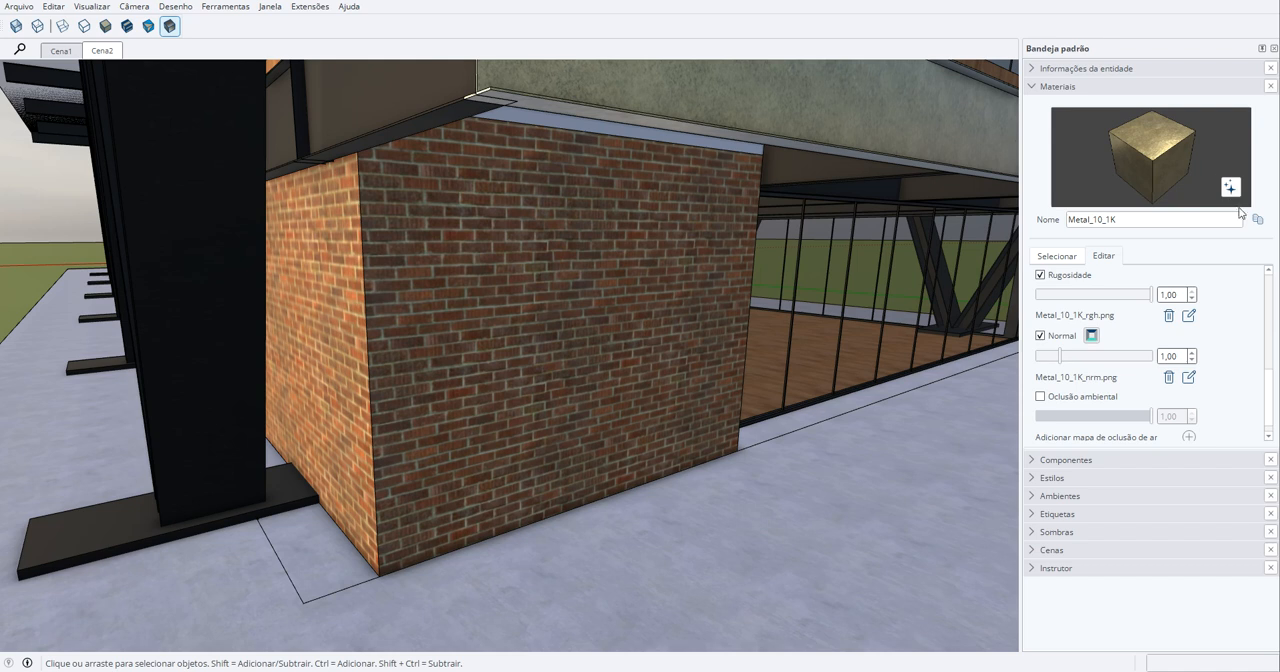
pyautogui.click(1070, 258)
pyautogui.click(1112, 280)
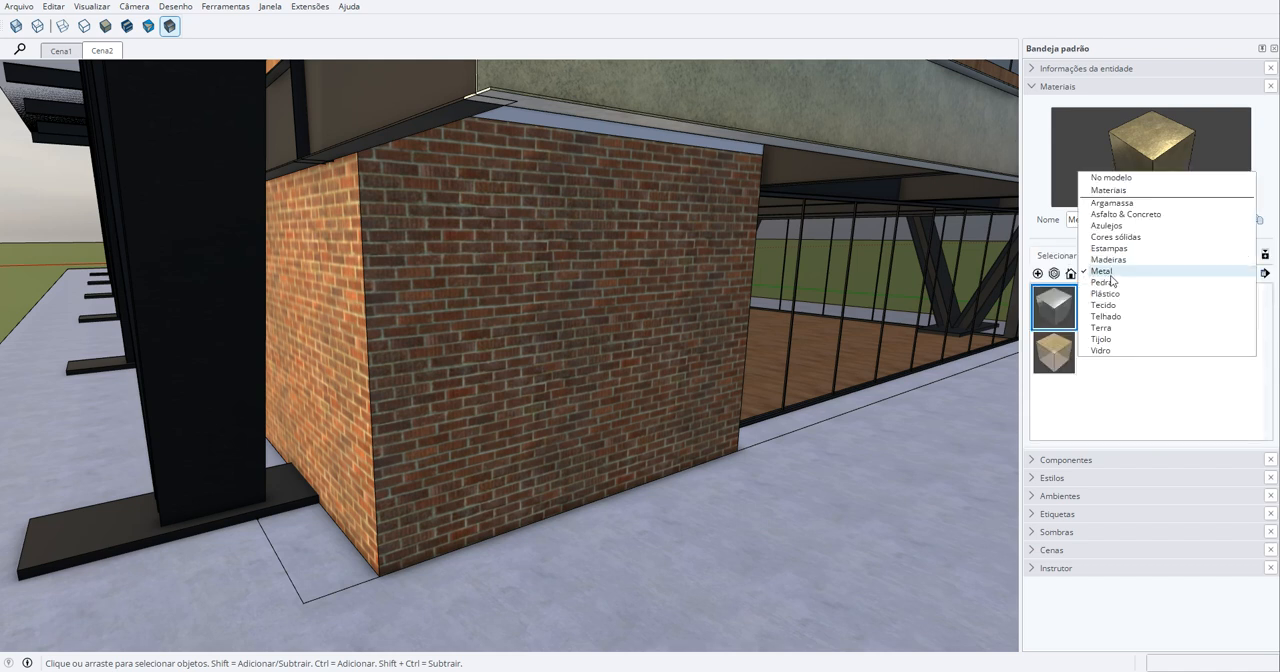
pyautogui.click(1060, 259)
pyautogui.click(1133, 276)
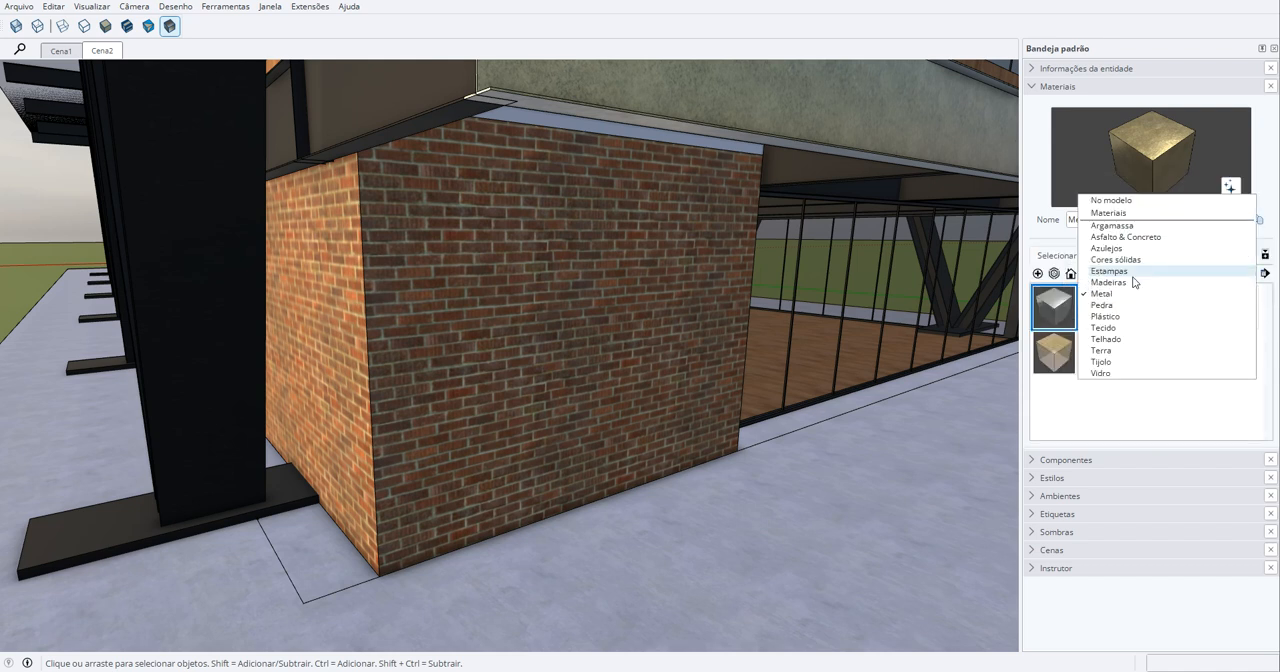
pyautogui.click(1120, 204)
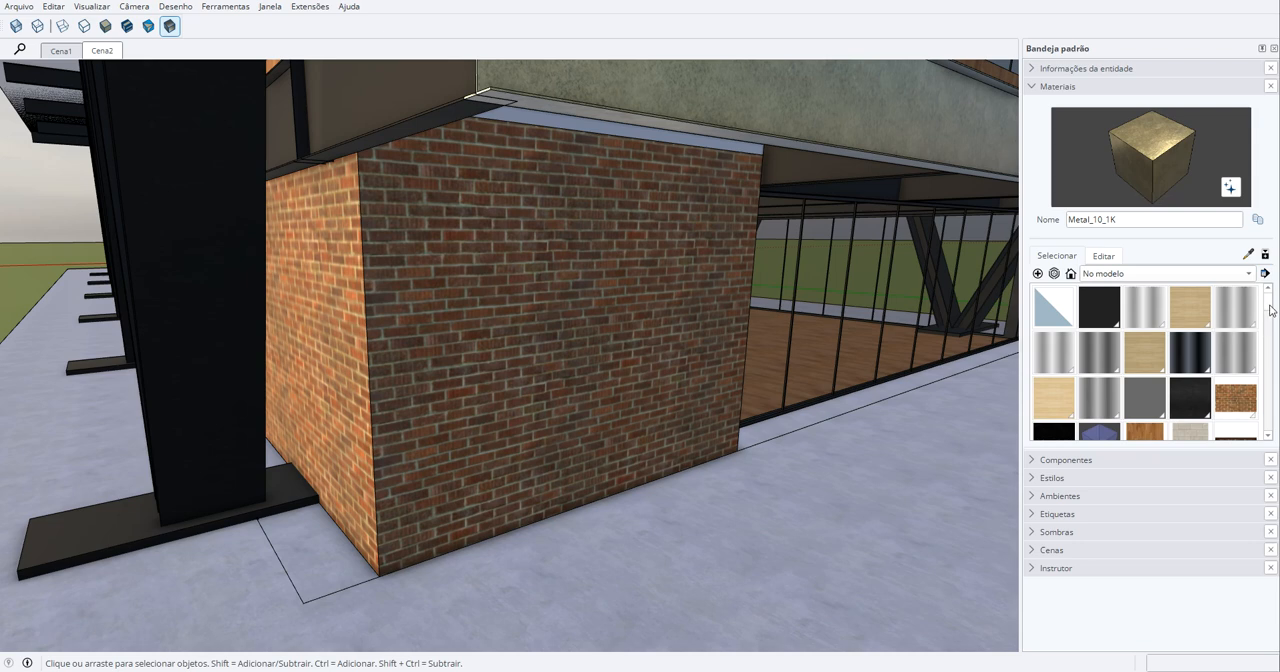
pyautogui.moveTo(1270, 312); pyautogui.dragTo(1266, 385)
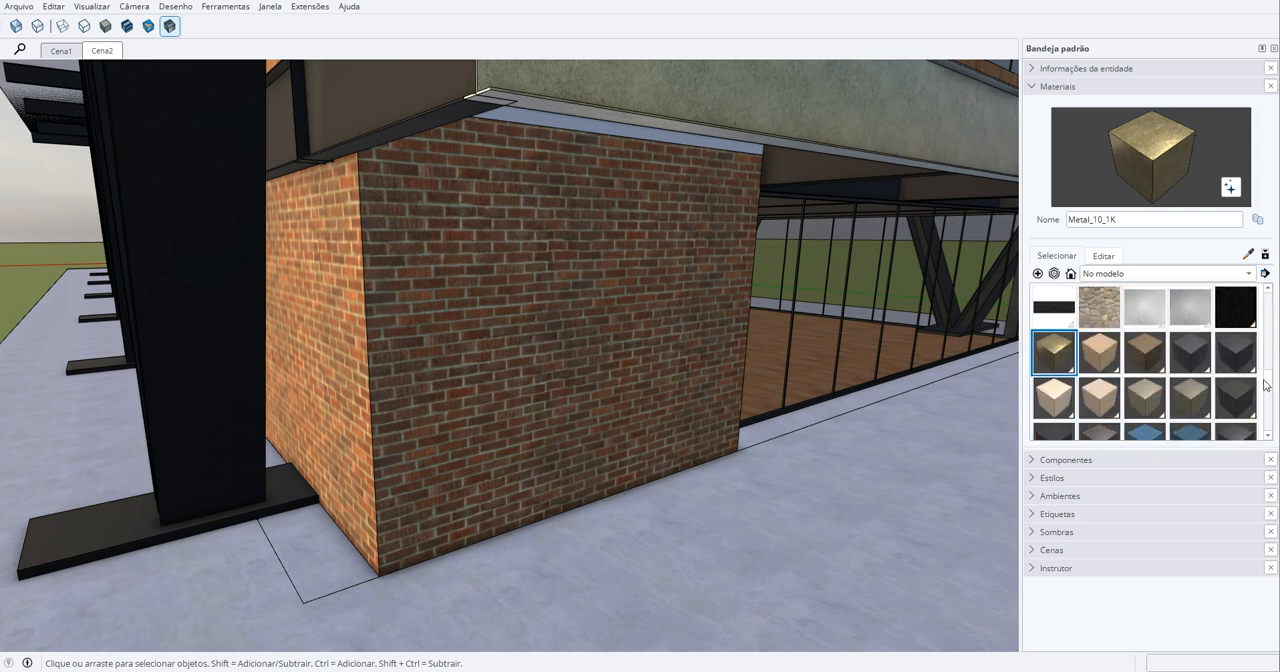
pyautogui.click(1100, 306)
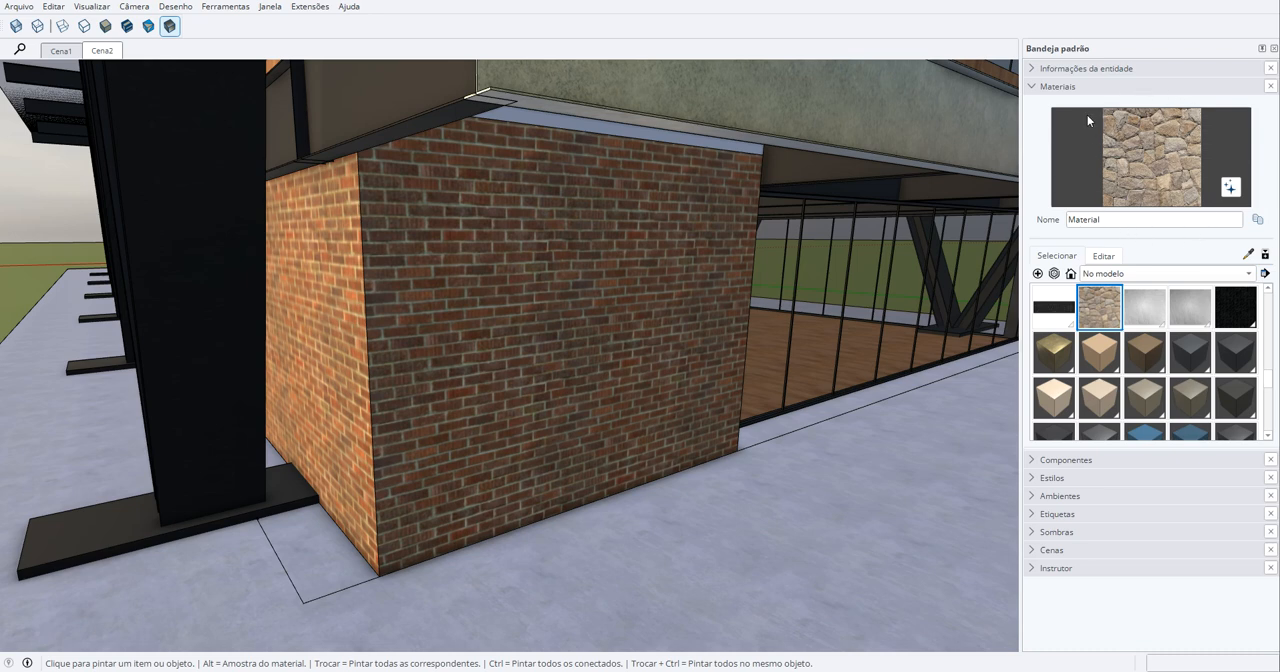
# - Paint the faces inside the brick block's group with the chosen stone texture and leave the group
pyautogui.press('space')
pyautogui.doubleClick(517, 310)
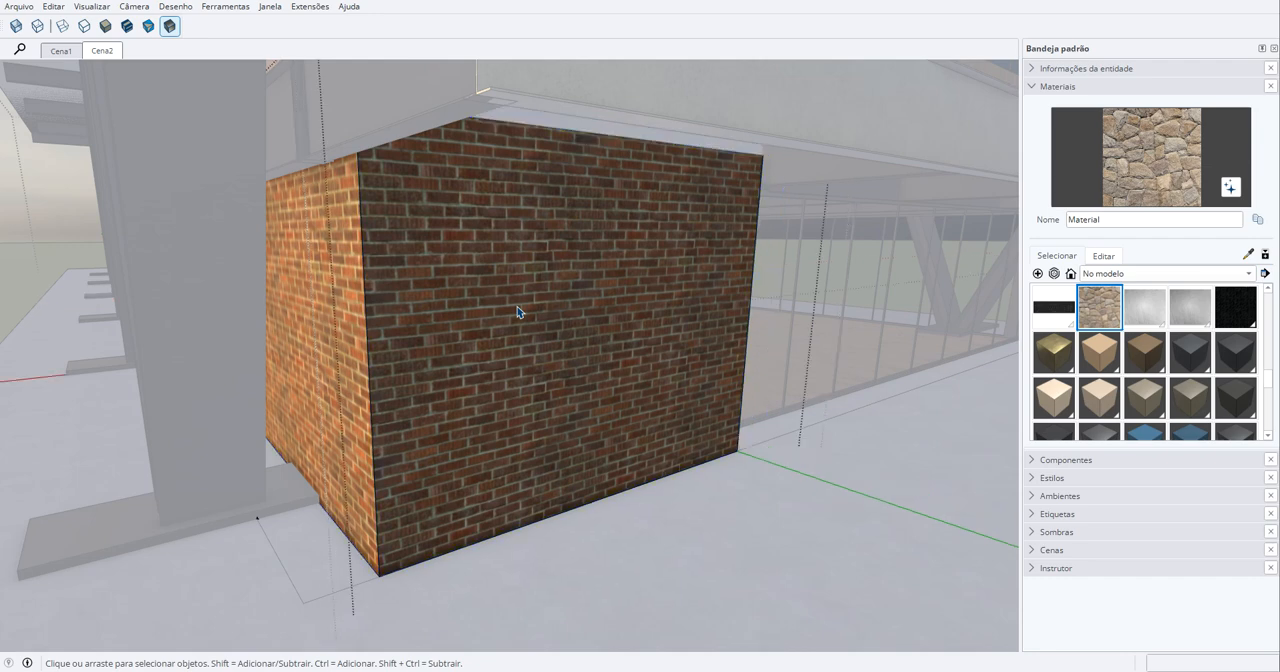
pyautogui.doubleClick(517, 311)
pyautogui.press('b')
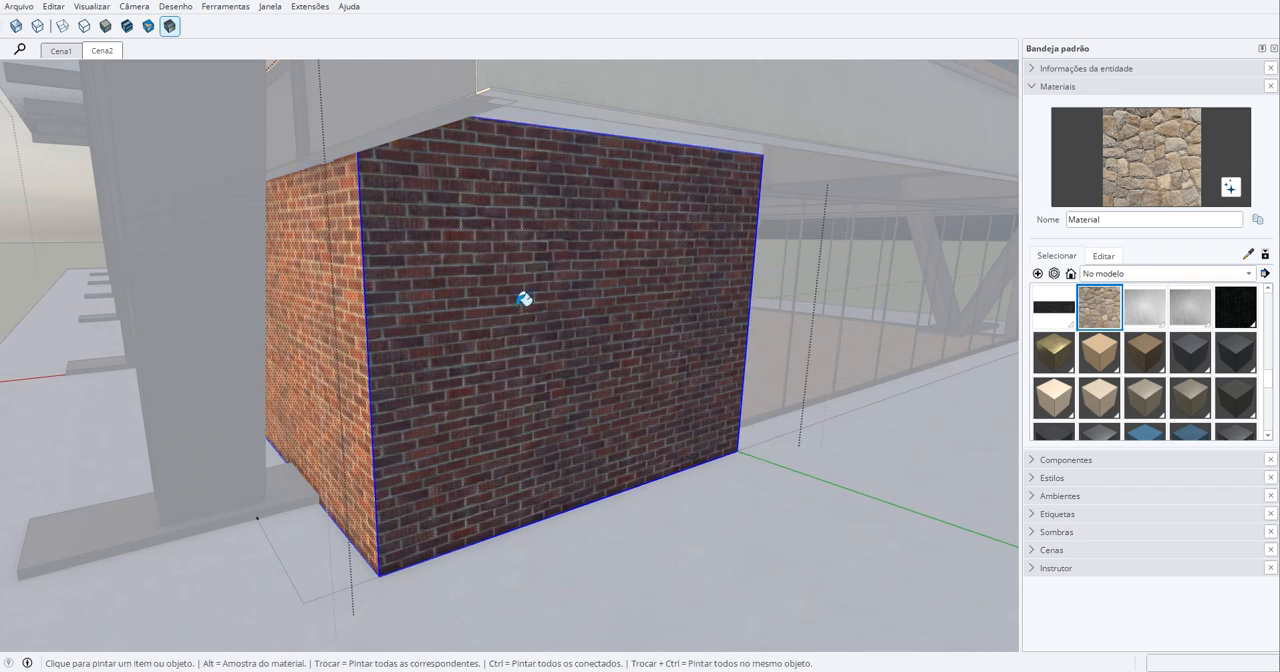
pyautogui.click(524, 298)
pyautogui.press('space')
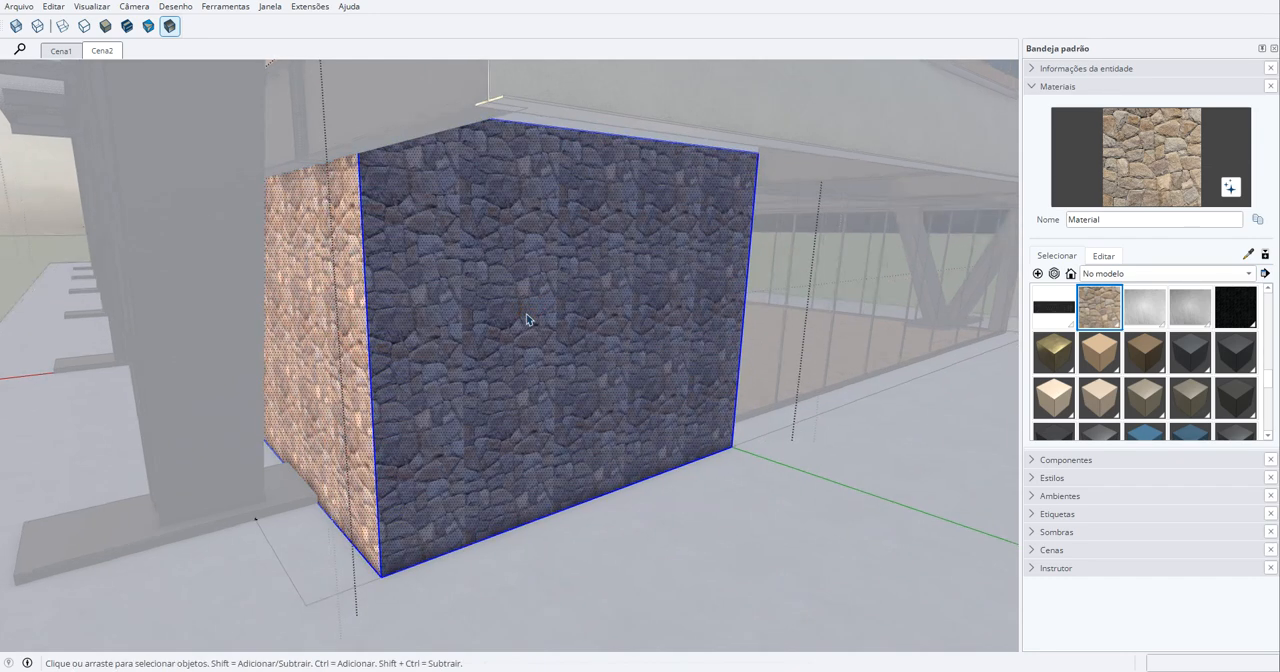
pyautogui.press('Escape')
# - Examine the visible repetition of the stone texture on the block's front and side faces
pyautogui.moveTo(531, 330)
pyautogui.mouseDown(button='middle')
pyautogui.moveTo(522, 323)
pyautogui.moveTo(527, 333)
pyautogui.moveTo(540, 297)
pyautogui.moveTo(523, 237)
pyautogui.mouseUp(button='middle')
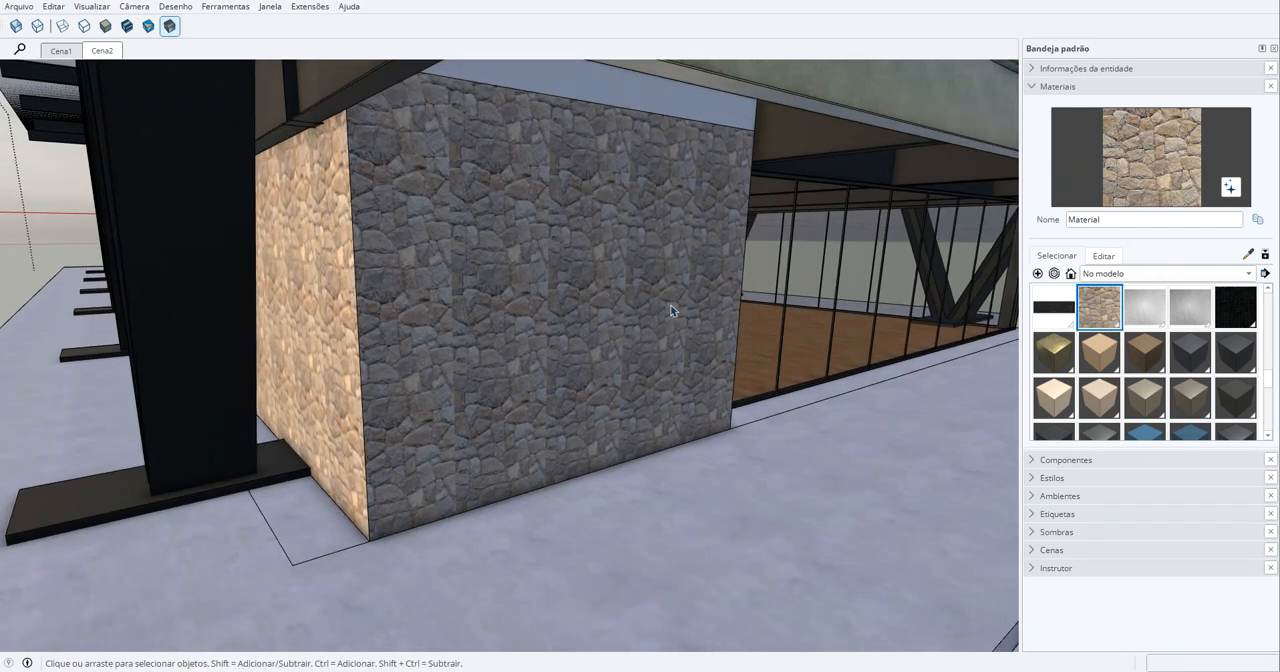
pyautogui.scroll(1, 509, 286)
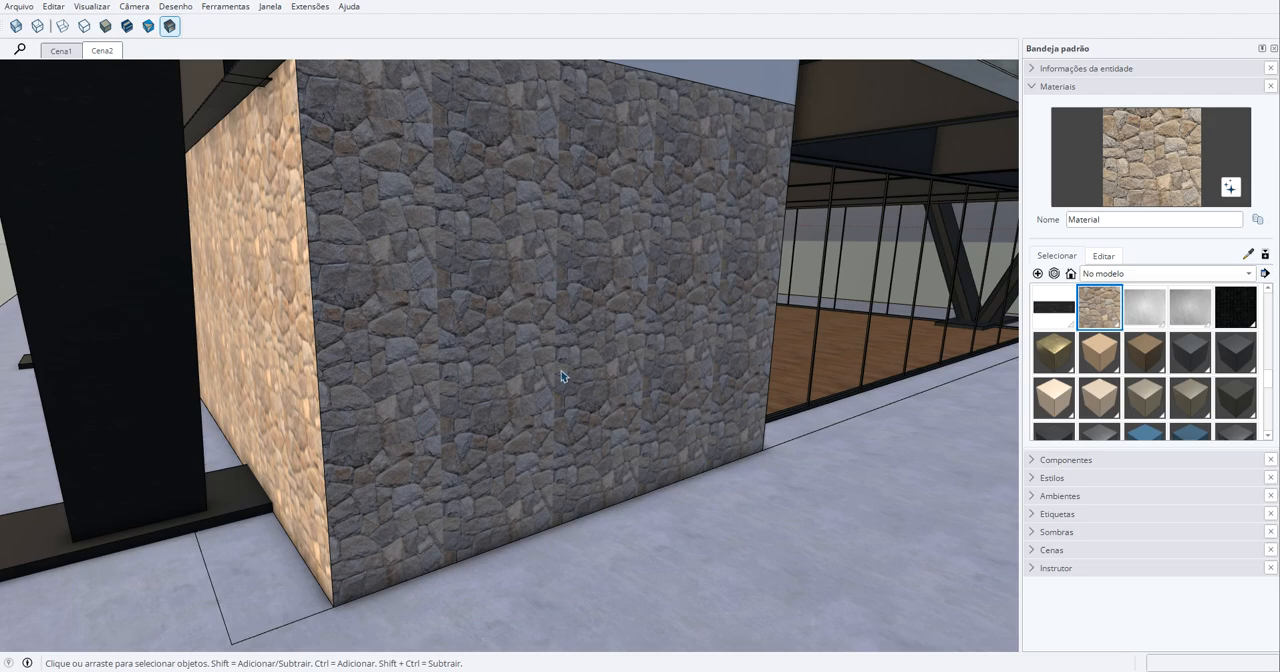
pyautogui.scroll(3, 560, 370)
pyautogui.scroll(-3, 560, 370)
pyautogui.moveTo(571, 357); pyautogui.dragTo(640, 363, button='middle')
pyautogui.scroll(2, 550, 381)
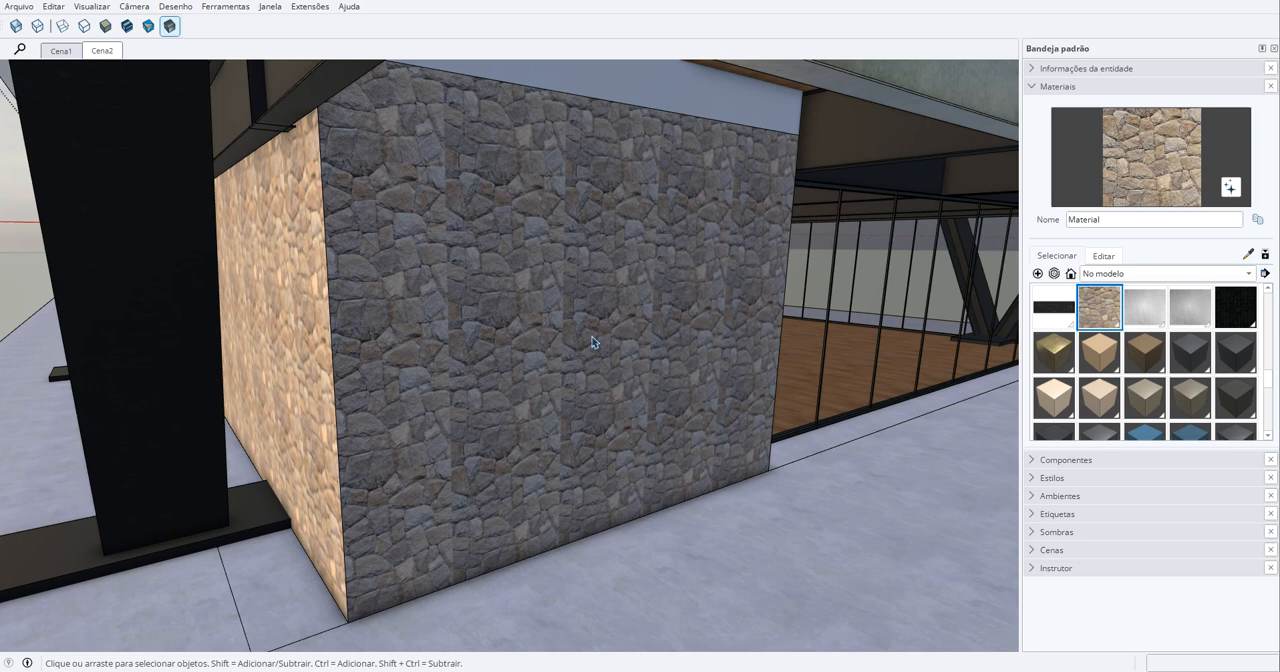
pyautogui.moveTo(600, 337); pyautogui.dragTo(650, 298, button='middle')
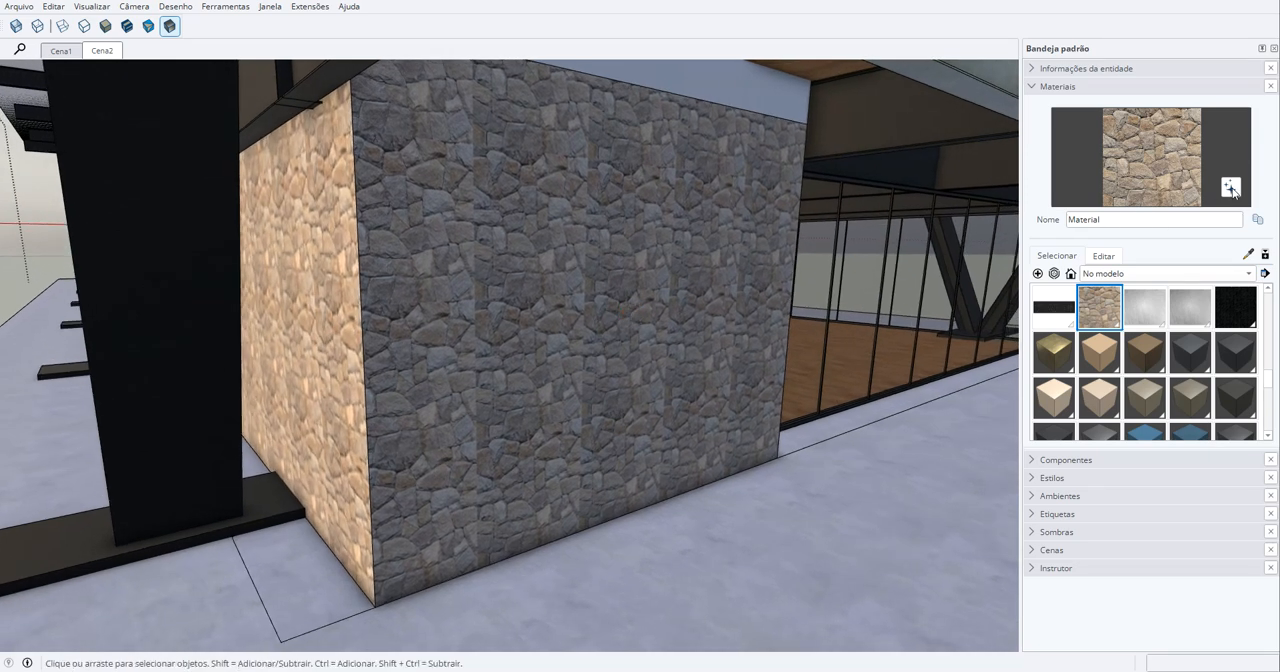
# - Generate photorealistic texture maps for the stone material and open its settings for editing
pyautogui.click(1232, 191)
pyautogui.moveTo(466, 333); pyautogui.dragTo(531, 371, button='middle')
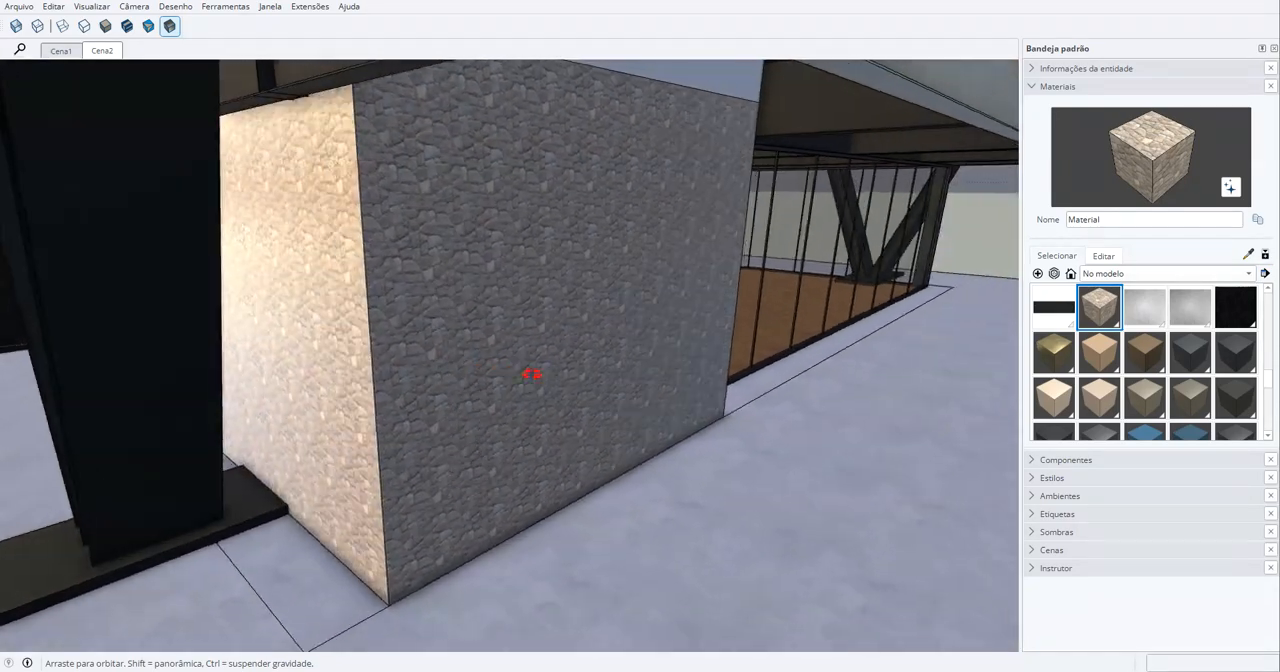
pyautogui.click(1105, 256)
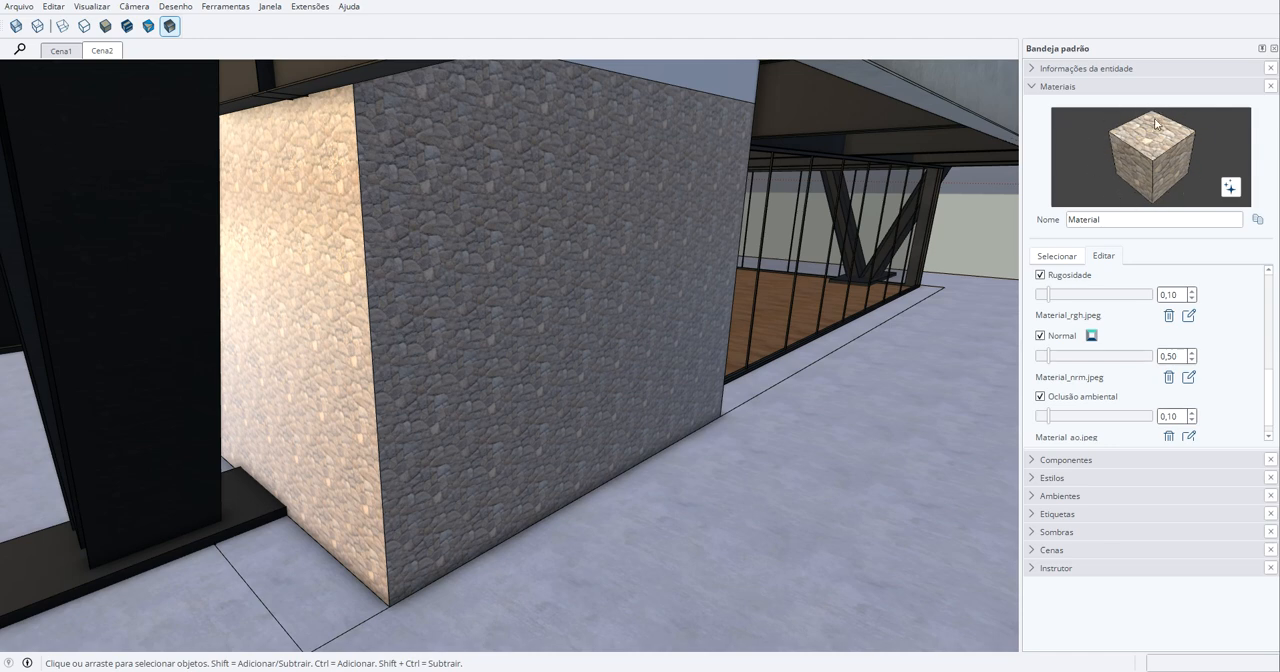
pyautogui.moveTo(640, 251)
pyautogui.mouseDown(button='middle')
pyautogui.moveTo(677, 277)
pyautogui.moveTo(658, 263)
pyautogui.mouseUp(button='middle')
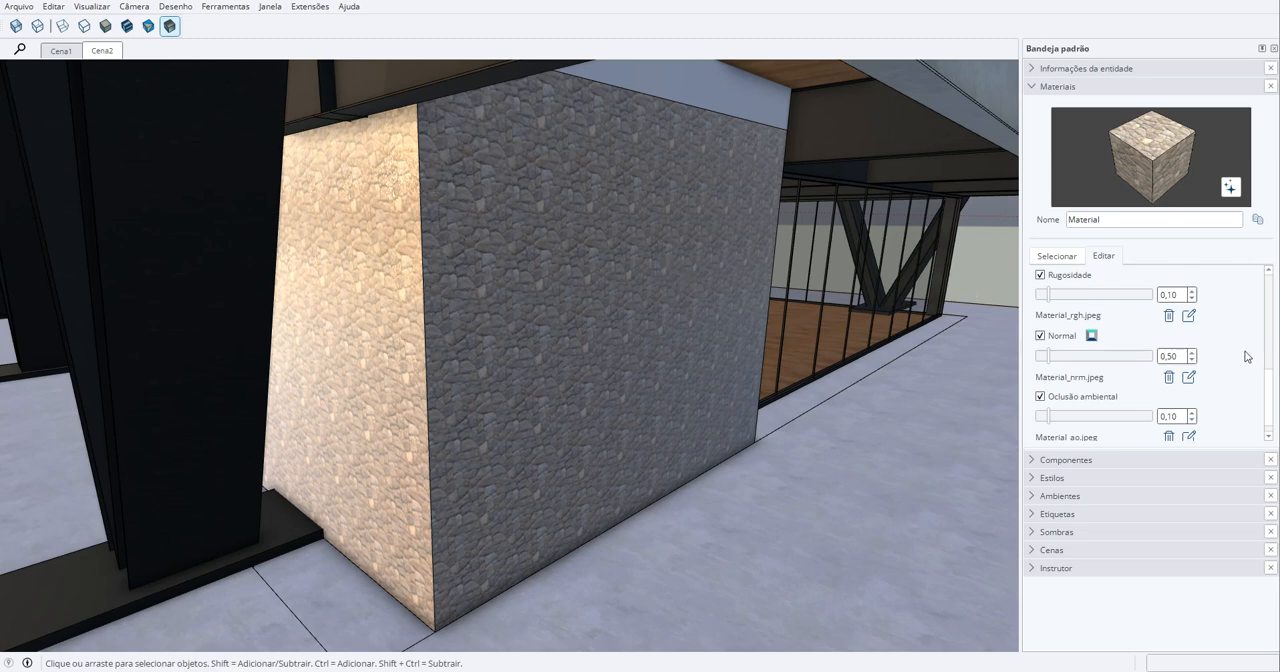
# - Try Metalicidade on the stone material at 0,77, compare the reflections, and switch it off again
pyautogui.scroll(-1, 1271, 392)
pyautogui.scroll(5, 1271, 400)
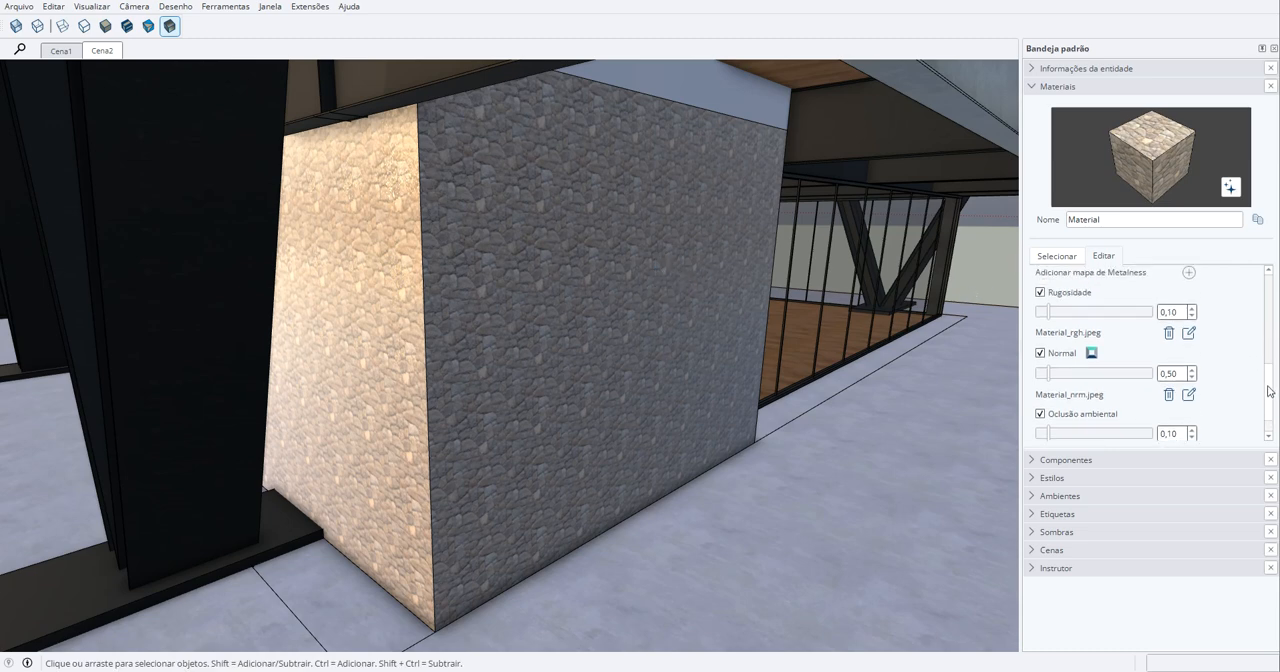
pyautogui.click(1041, 297)
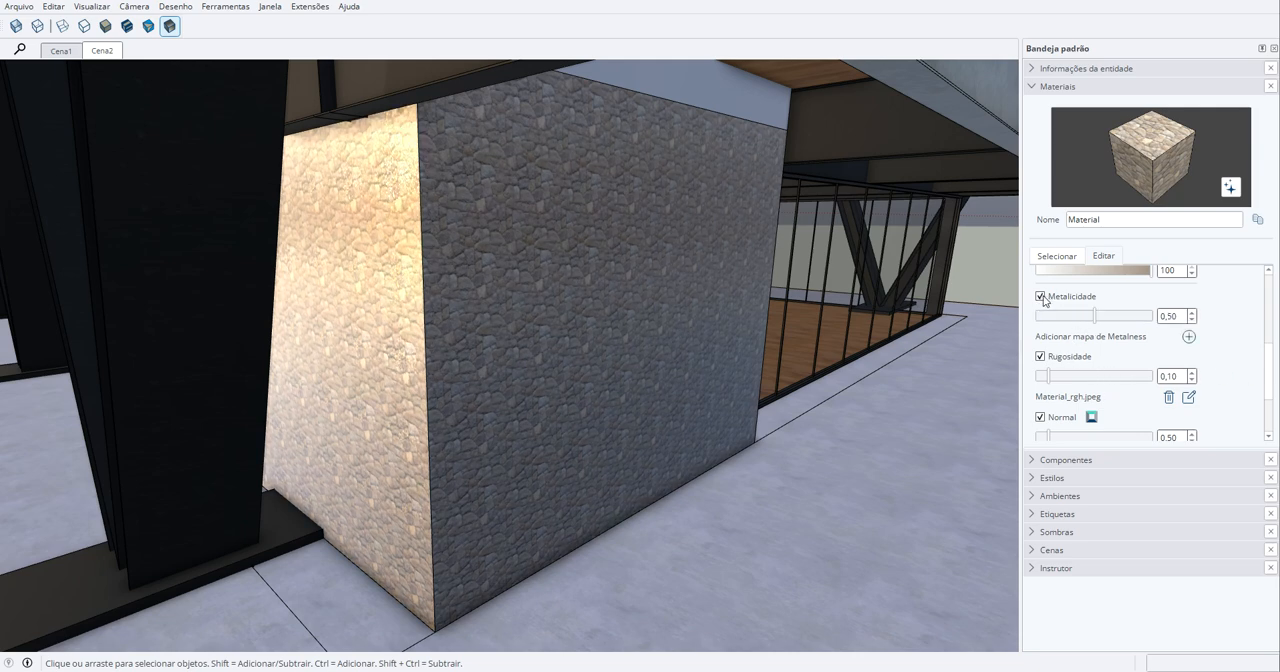
pyautogui.moveTo(1094, 320); pyautogui.dragTo(1127, 318)
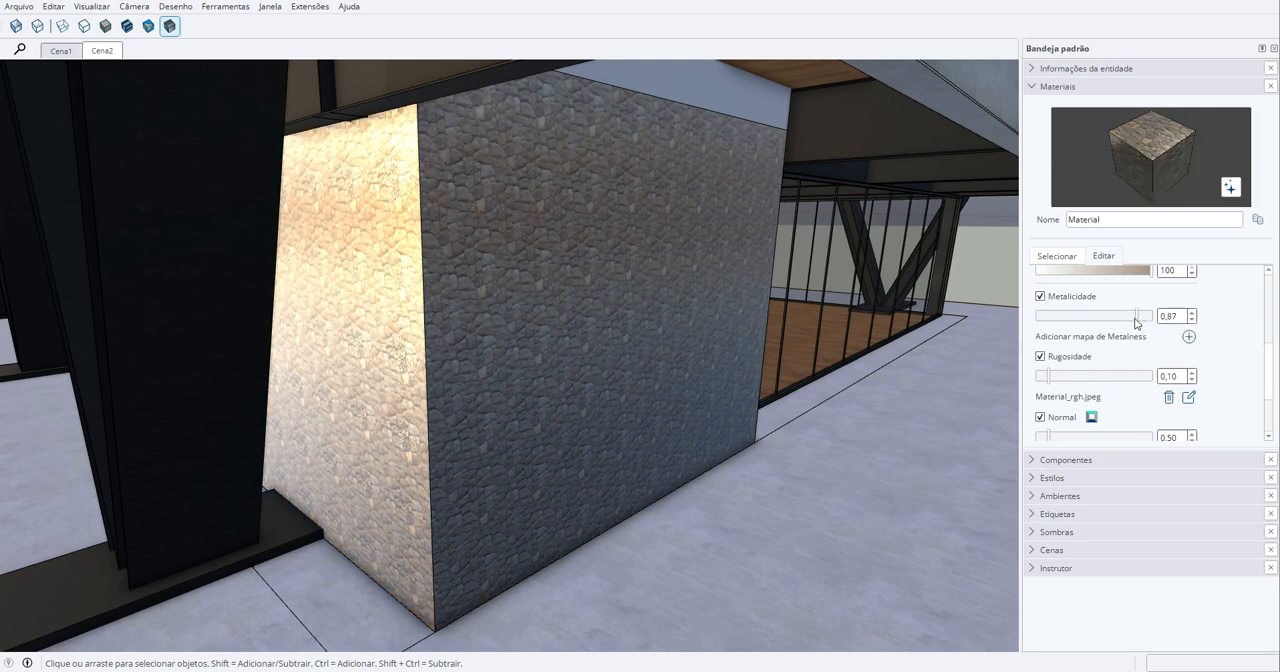
pyautogui.moveTo(651, 266); pyautogui.dragTo(700, 250, button='middle')
pyautogui.click(1041, 296)
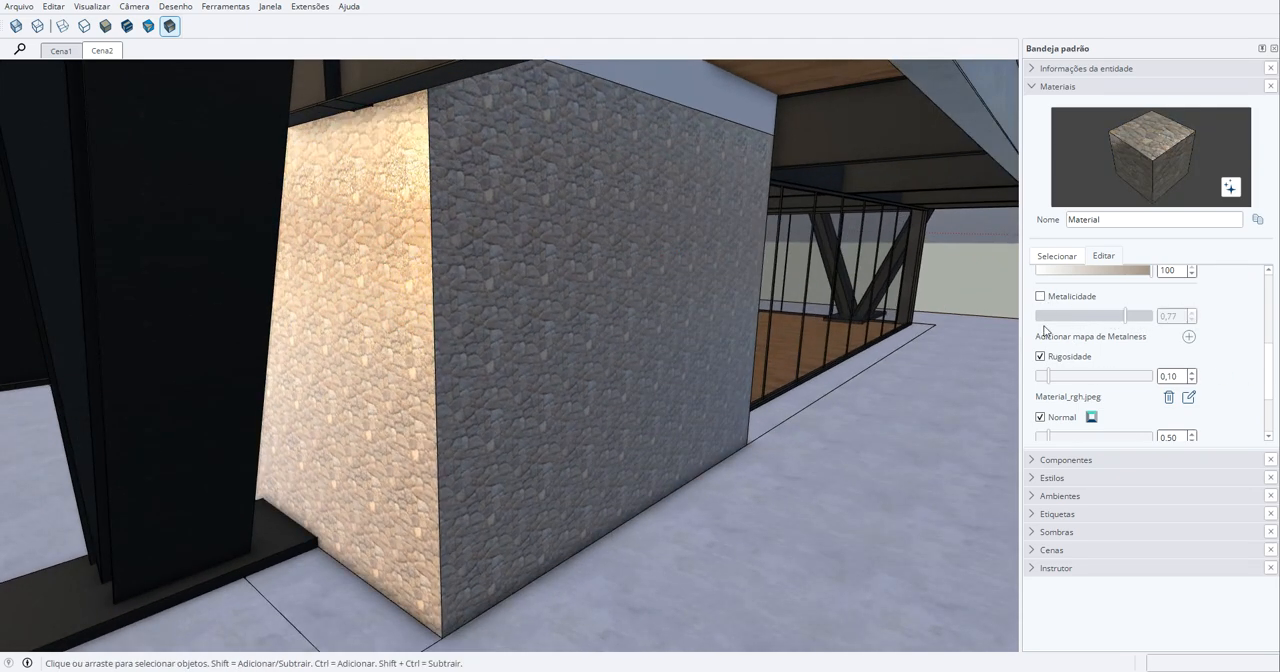
# - Turn off Rugosidade and Normal in the stone material and inspect the block from several angles
pyautogui.click(1040, 356)
pyautogui.click(1040, 418)
pyautogui.moveTo(645, 323); pyautogui.dragTo(594, 339, button='middle')
pyautogui.scroll(-5, 594, 309)
pyautogui.scroll(5, 588, 296)
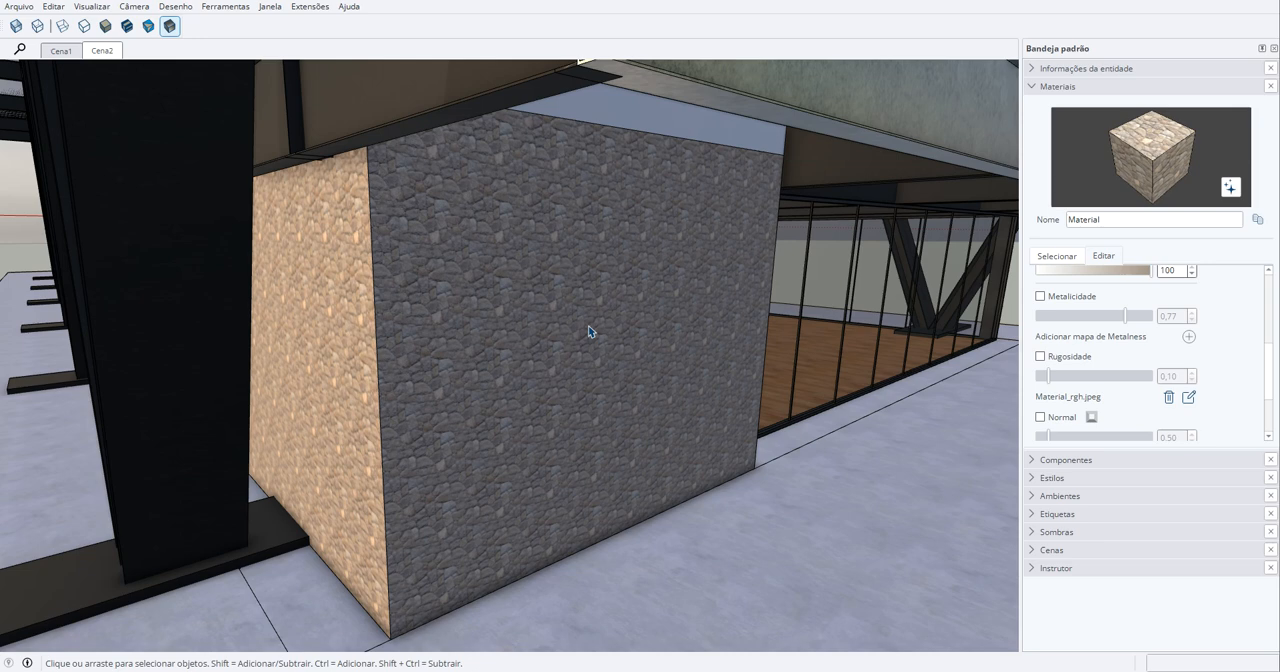
pyautogui.moveTo(589, 325); pyautogui.dragTo(533, 321, button='middle')
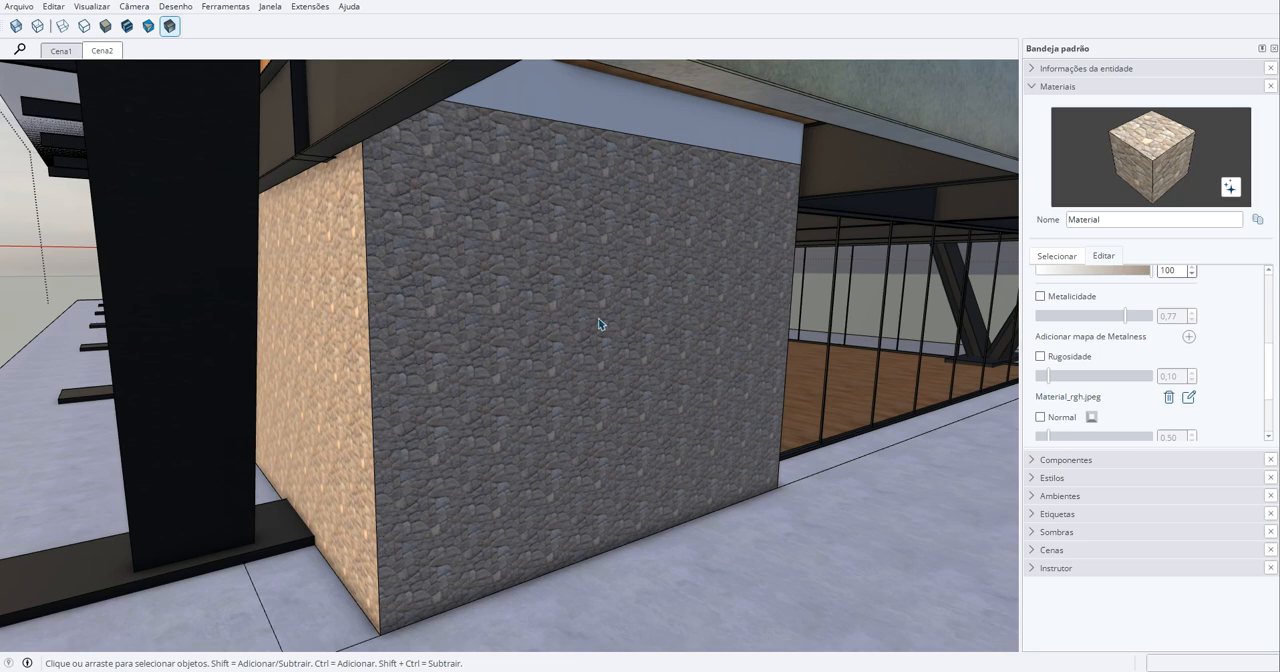
pyautogui.moveTo(628, 332); pyautogui.dragTo(529, 326, button='middle')
pyautogui.scroll(4, 537, 354)
pyautogui.scroll(-3, 577, 336)
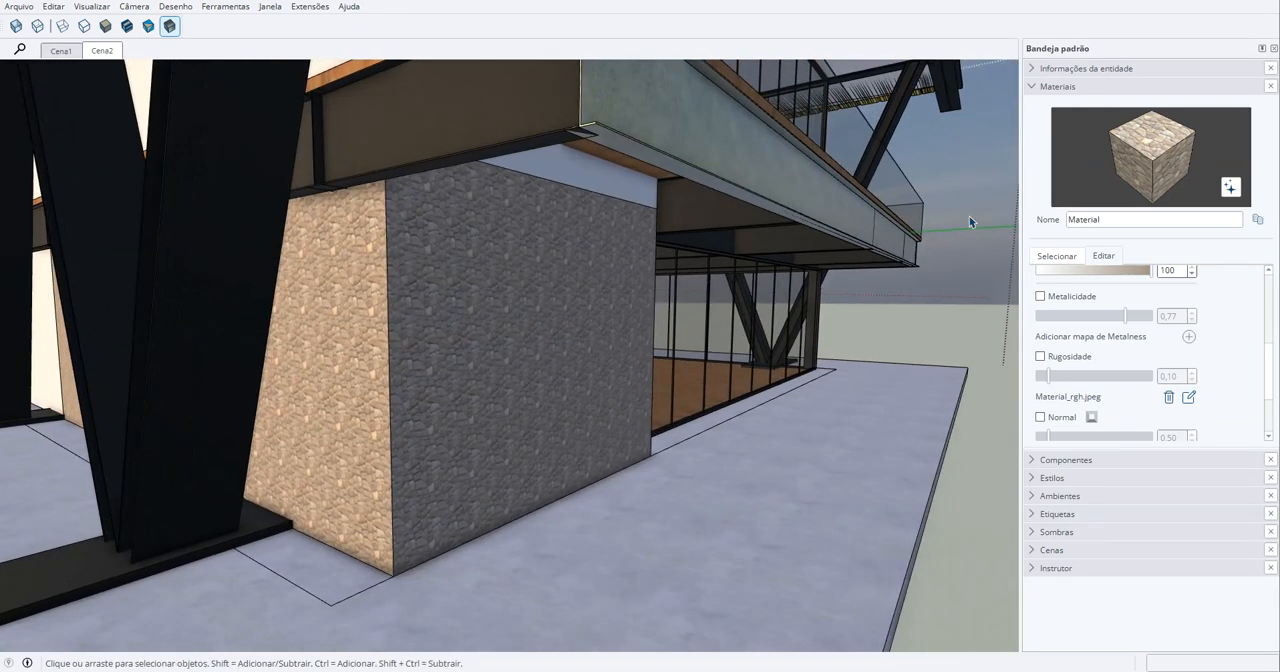
# - Collapse the material settings and inspect the stone block at the building's corner from another angle
pyautogui.click(1036, 89)
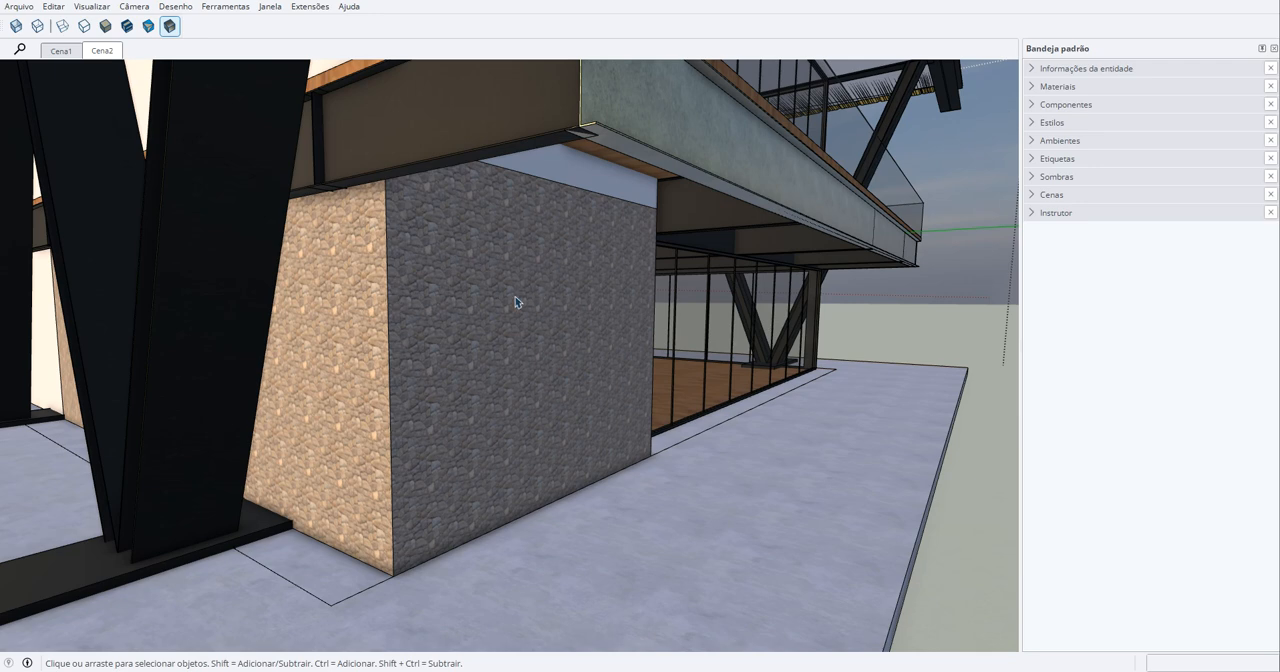
pyautogui.scroll(-3, 599, 371)
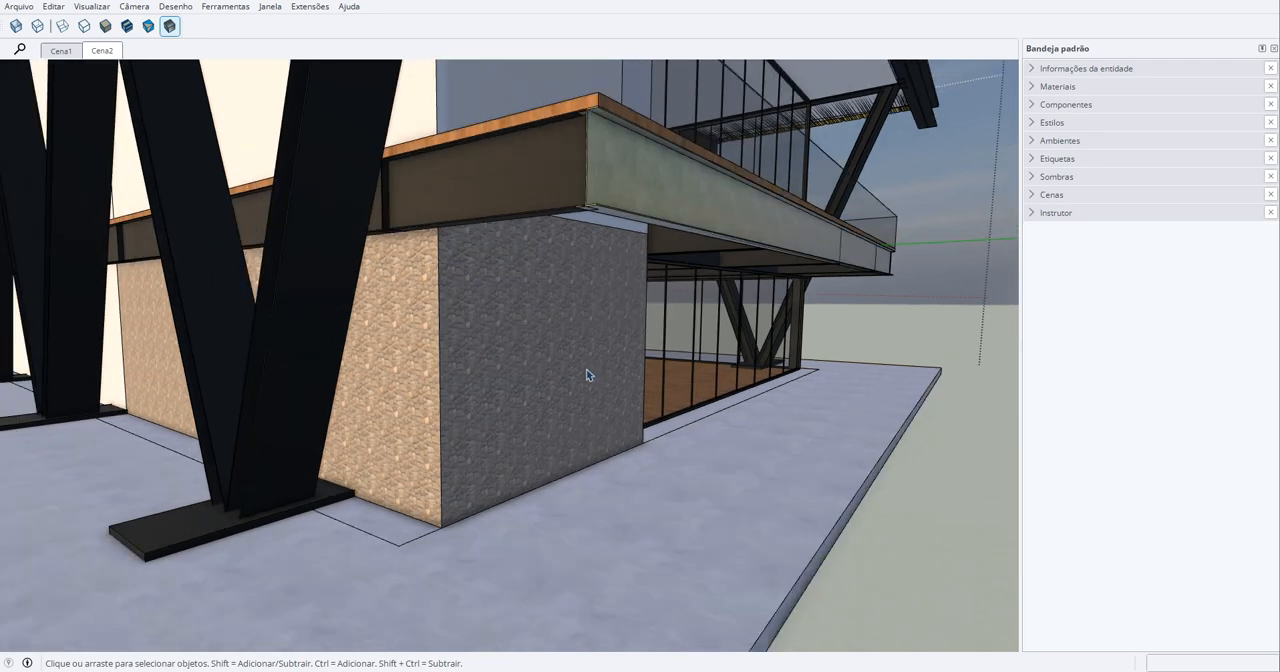
pyautogui.moveTo(590, 372); pyautogui.dragTo(499, 390, button='middle')
pyautogui.scroll(3, 538, 361)
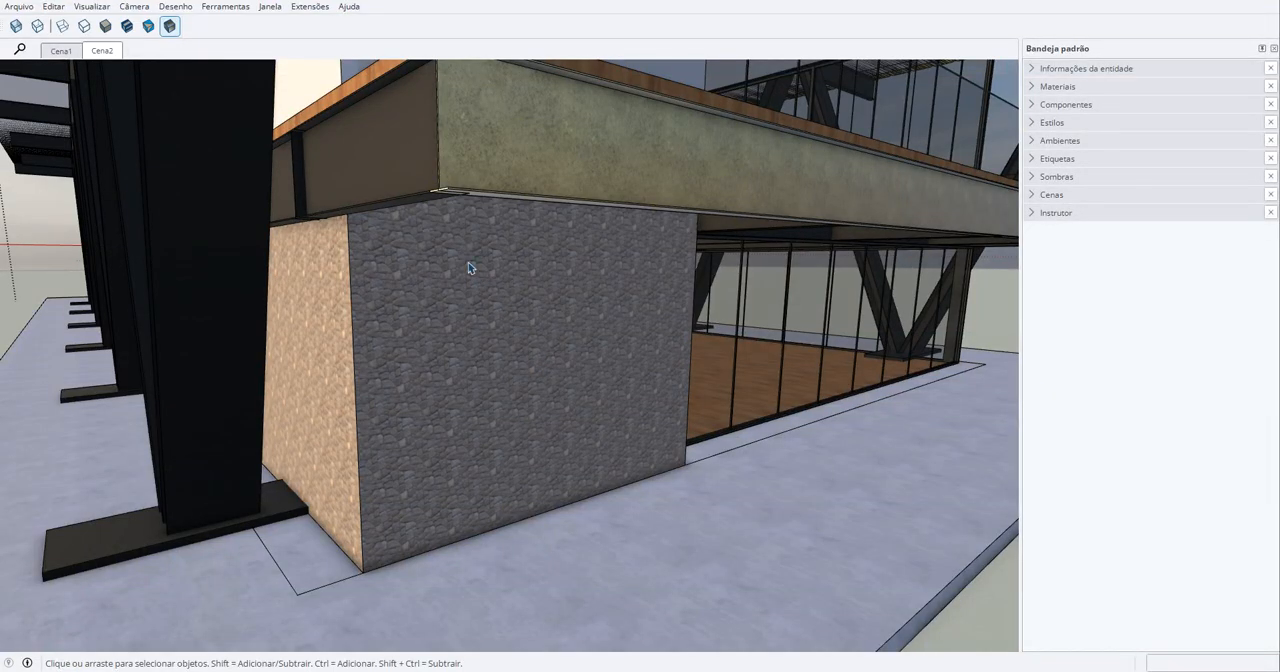
# - Start saving the model to view the prompt about purging unused items, and dismiss it without choosing an option
pyautogui.click(30, 8)
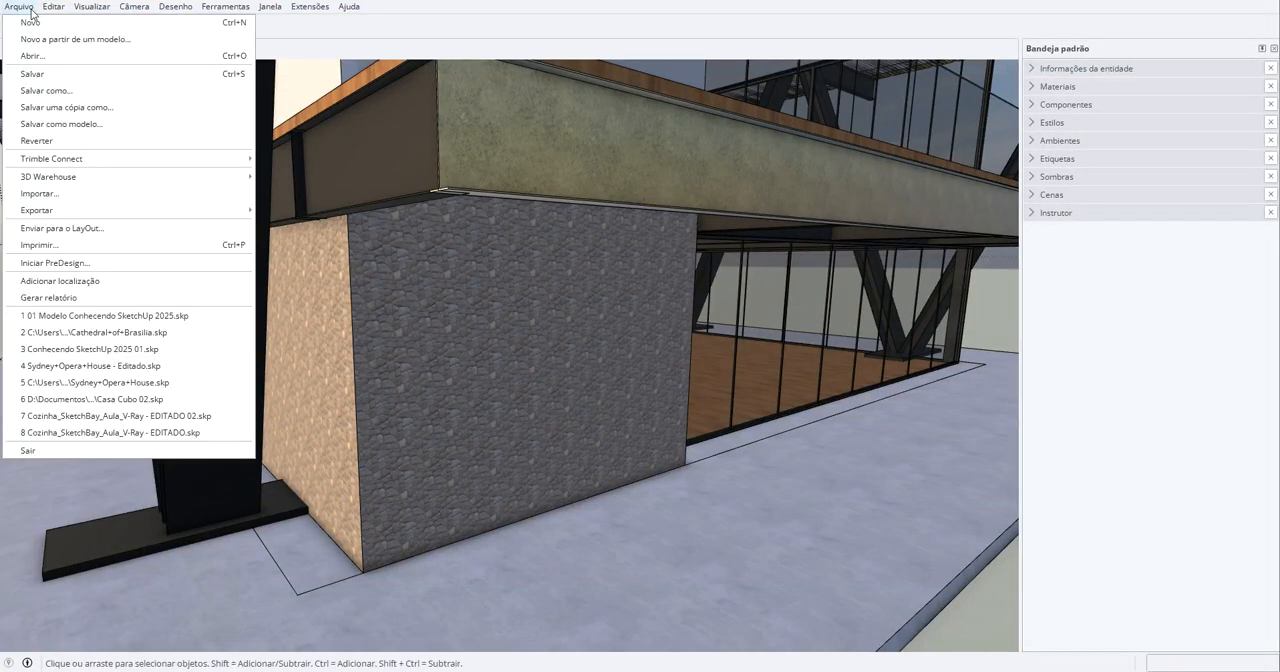
pyautogui.click(33, 91)
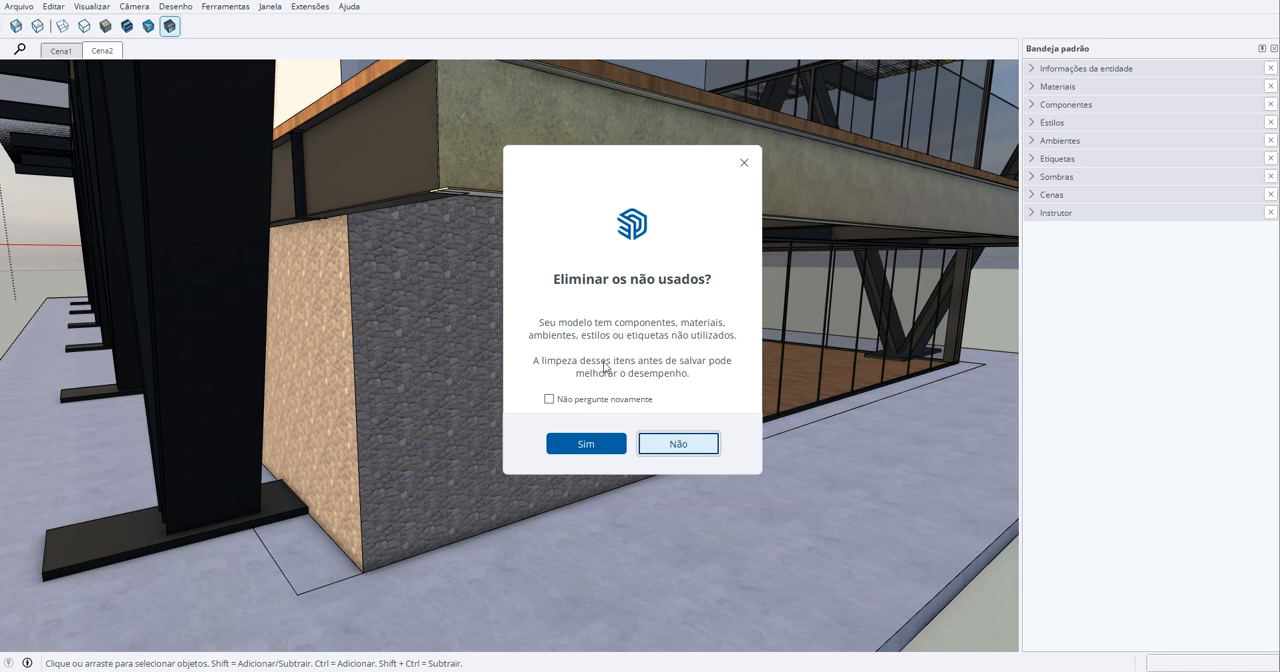
pyautogui.click(744, 164)
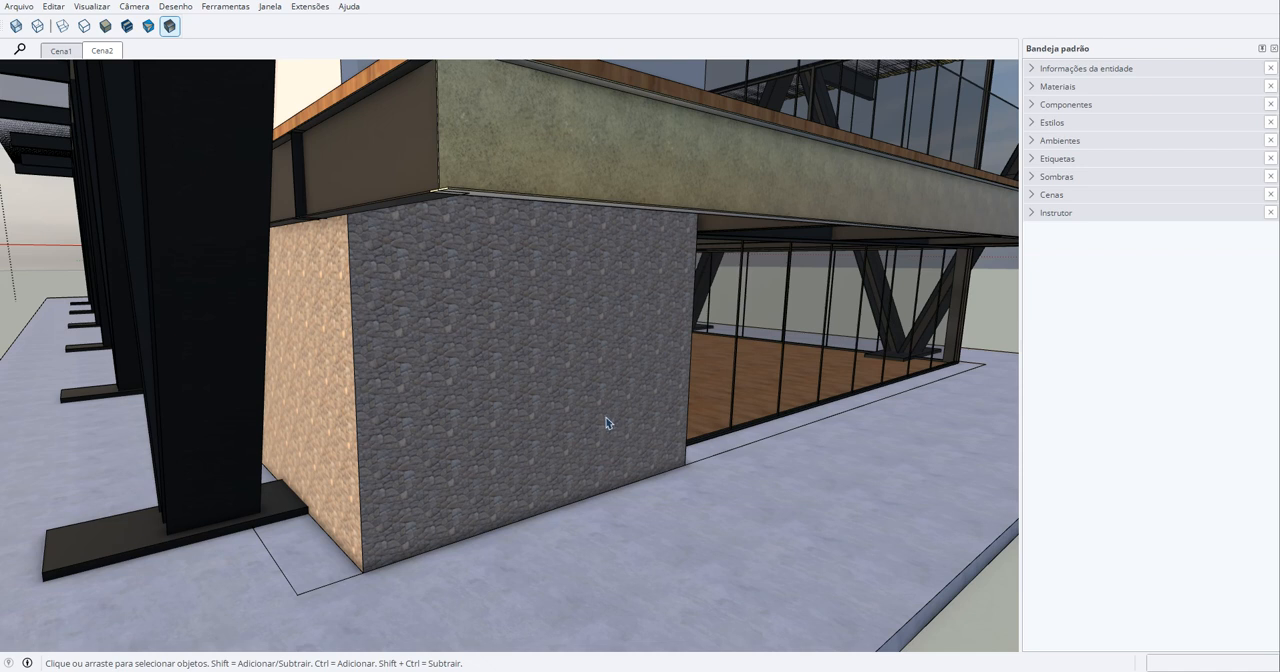
# - Purge the unused items through the Estatísticas section of the model information and close the dialog
pyautogui.click(225, 6)
pyautogui.click(269, 6)
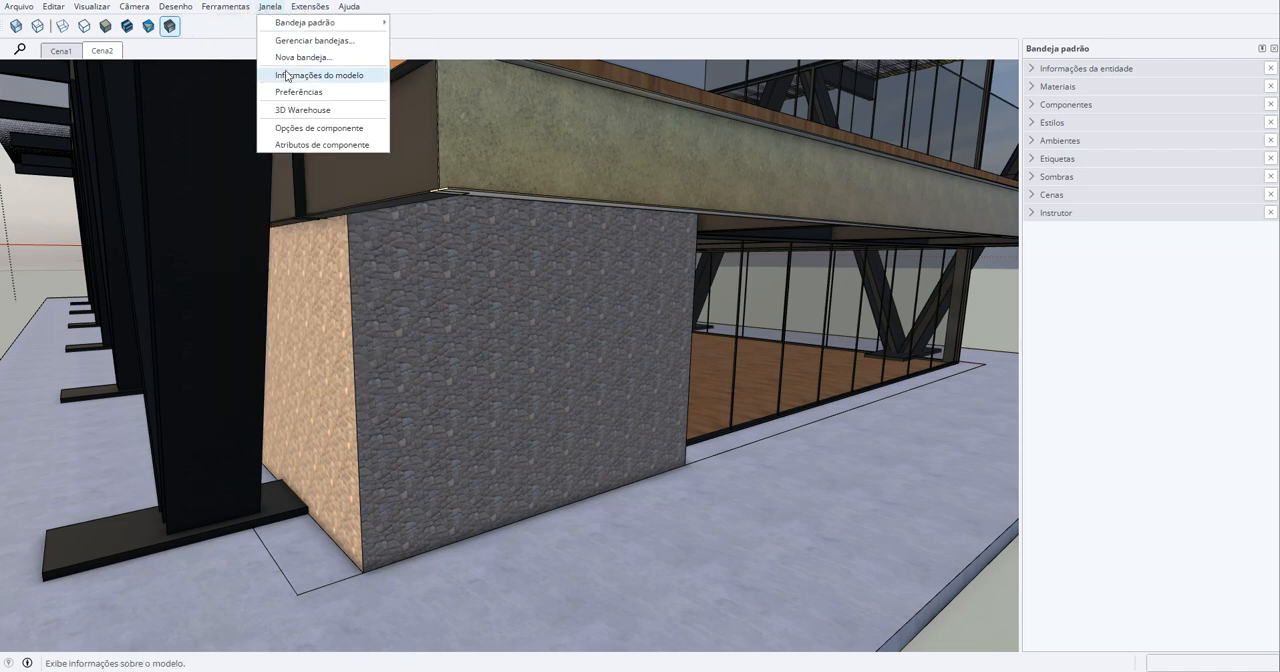
pyautogui.click(287, 76)
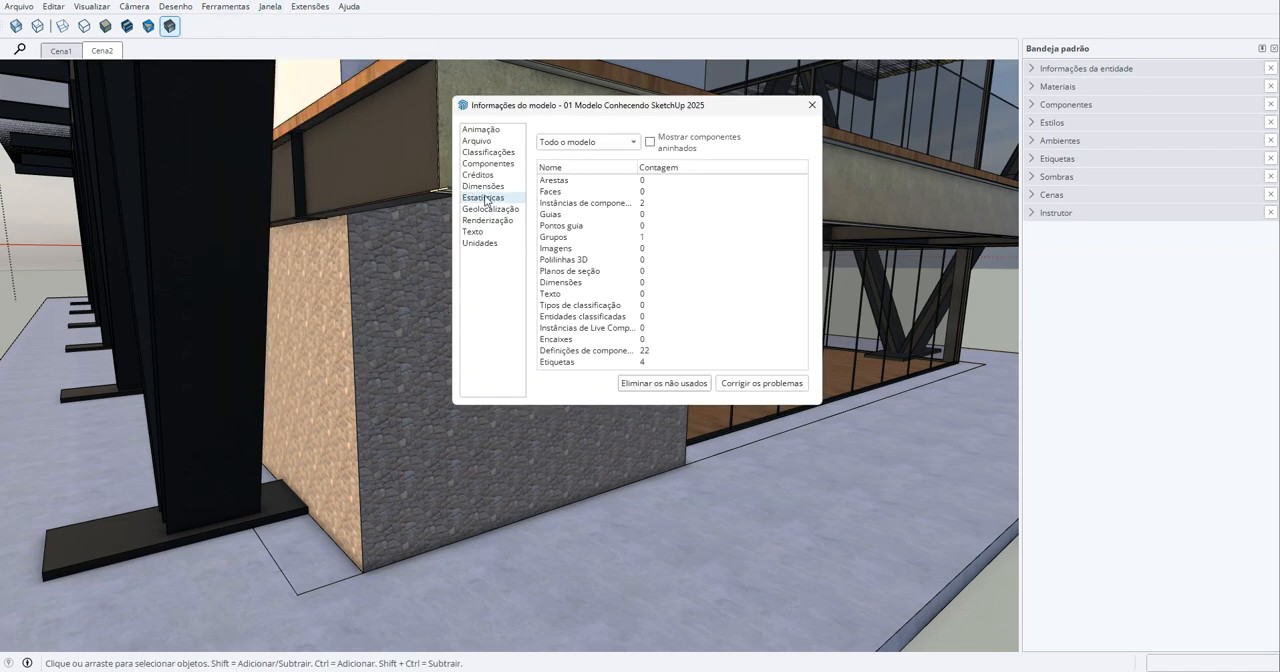
pyautogui.click(674, 390)
pyautogui.scroll(-2, 659, 278)
pyautogui.scroll(2, 659, 277)
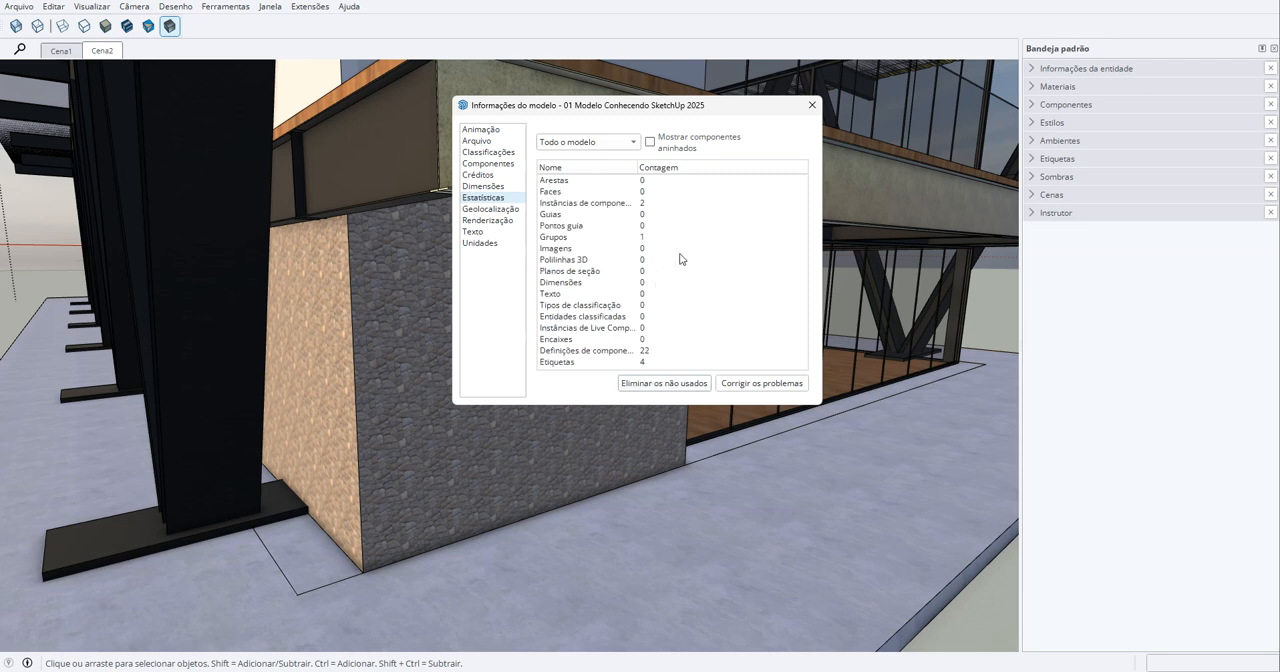
pyautogui.click(810, 107)
# - Examine the stone block, the balcony edge and the surrounding structure from close up and from a distance
pyautogui.moveTo(629, 259); pyautogui.dragTo(646, 279, button='middle')
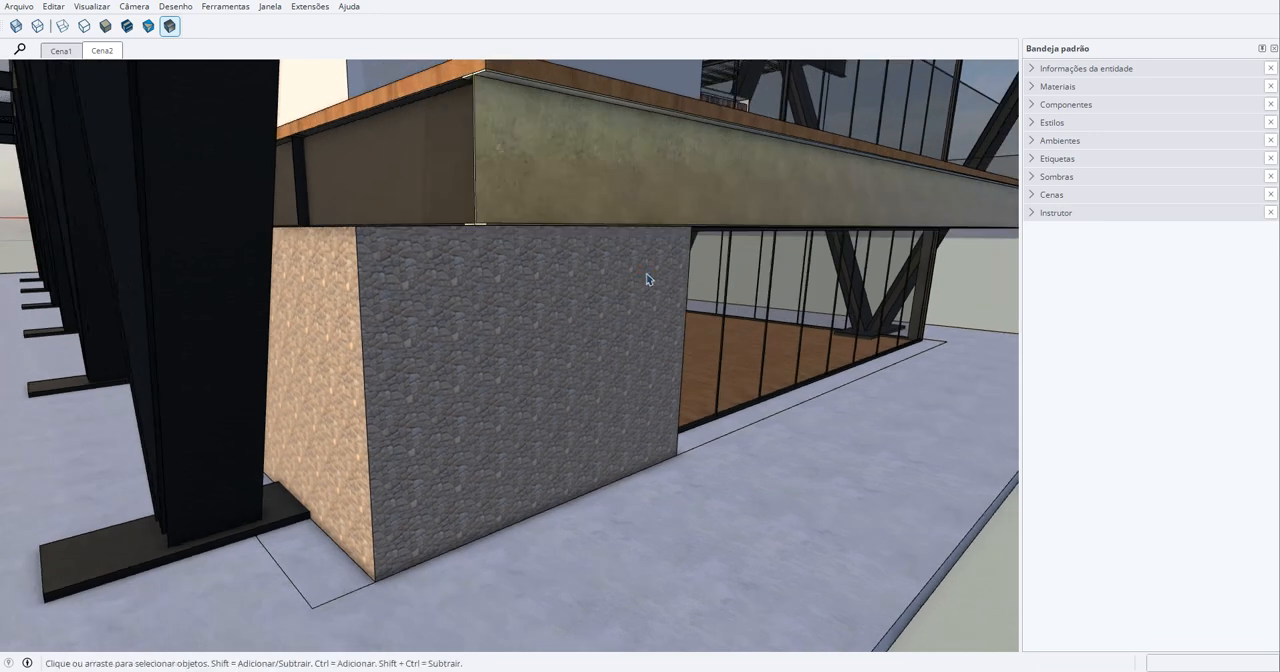
pyautogui.moveTo(580, 334); pyautogui.dragTo(537, 380, button='middle')
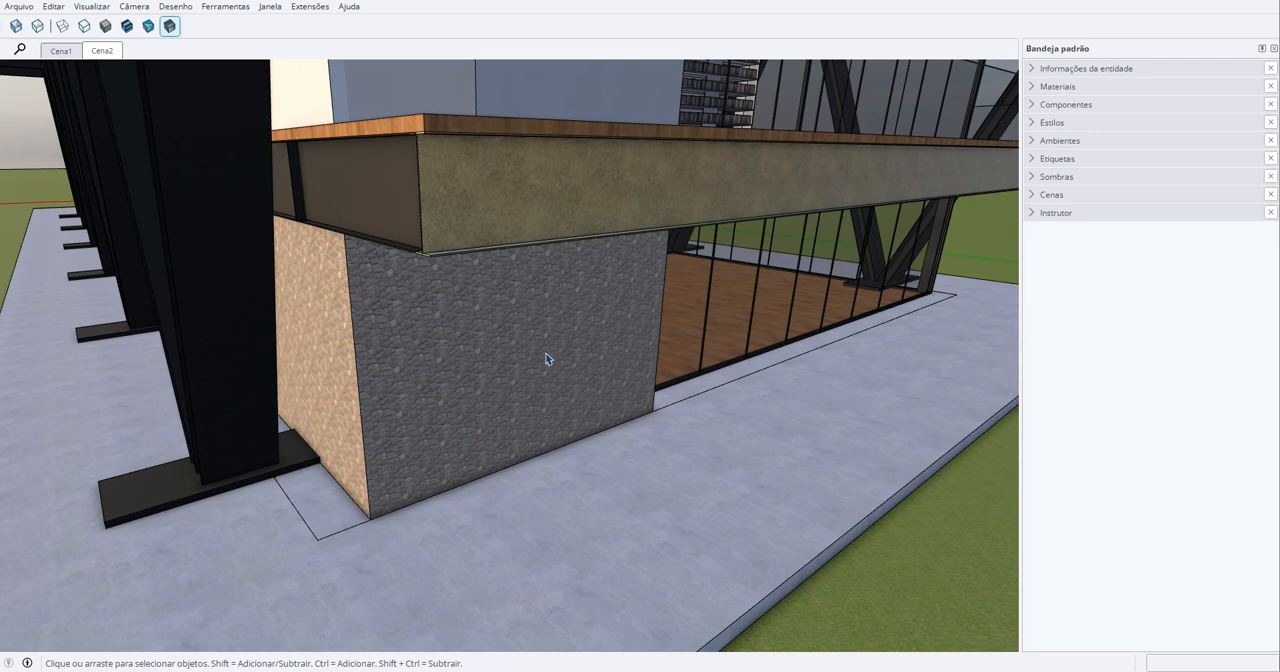
pyautogui.scroll(-5, 547, 359)
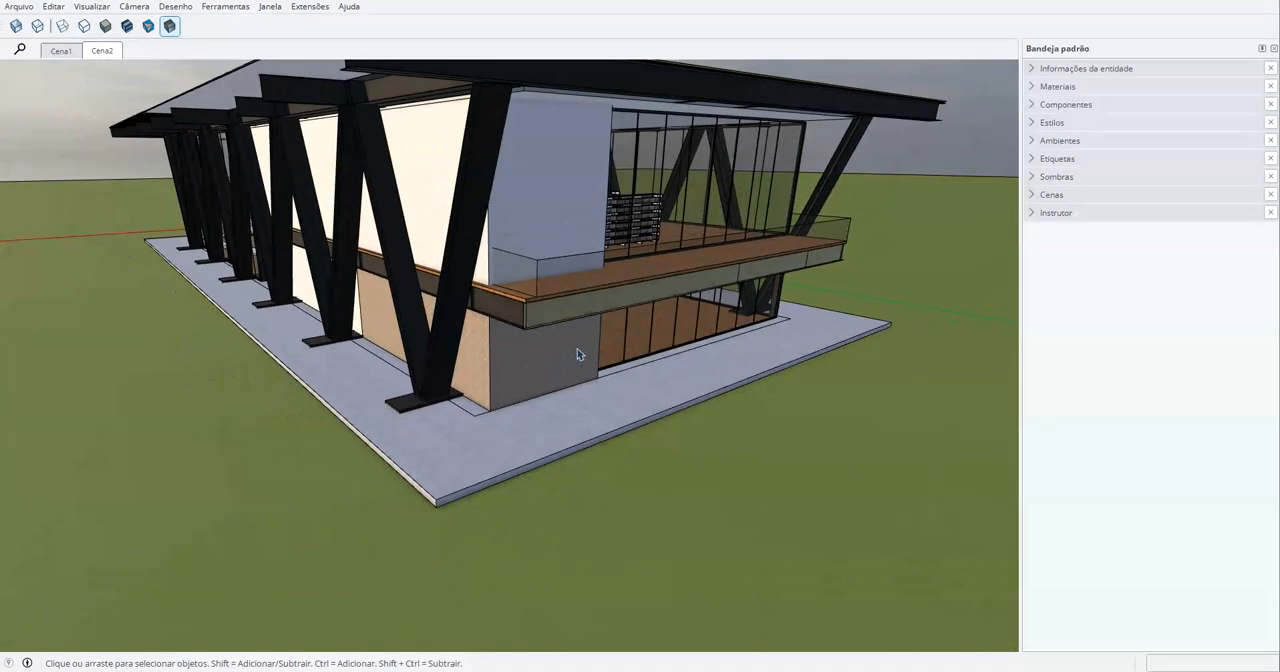
pyautogui.keyDown('shift'); pyautogui.moveTo(630, 334); pyautogui.dragTo(175, 350, button='middle'); pyautogui.keyUp('shift')
pyautogui.moveTo(731, 370); pyautogui.dragTo(495, 327, button='middle')
pyautogui.scroll(5, 340, 395)
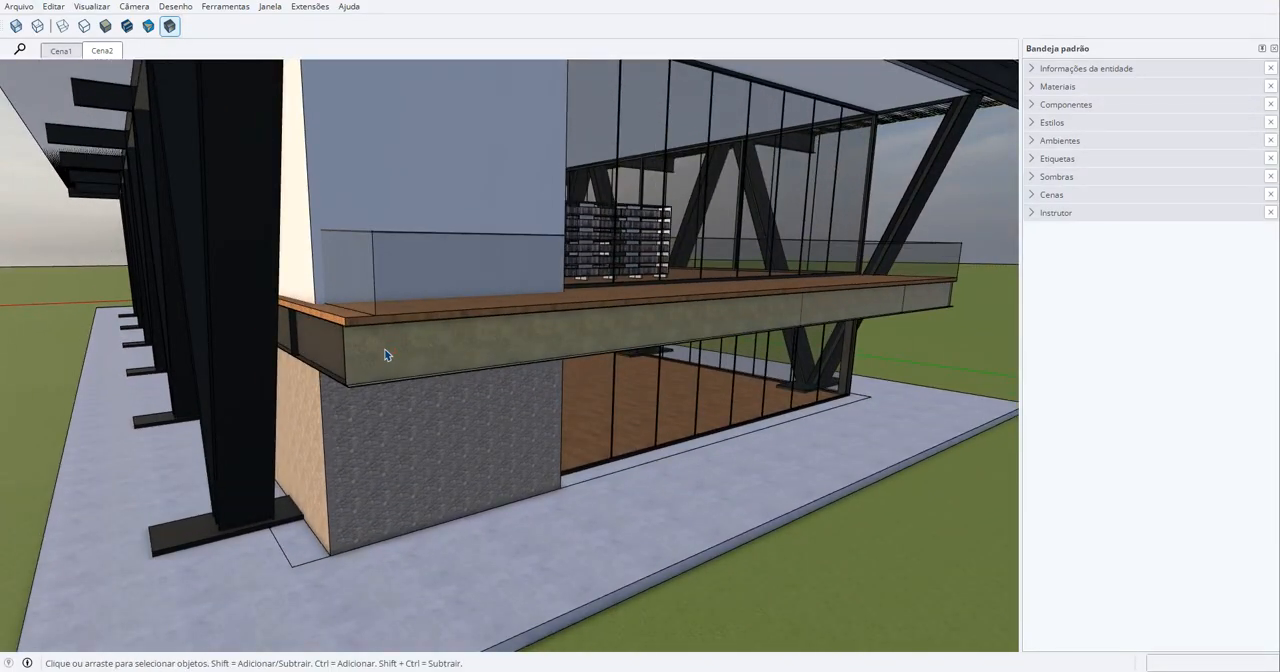
pyautogui.scroll(-2, 489, 347)
pyautogui.moveTo(659, 313); pyautogui.dragTo(215, 345, button='middle')
pyautogui.scroll(-5, 462, 343)
pyautogui.scroll(5, 471, 376)
pyautogui.scroll(-2, 541, 352)
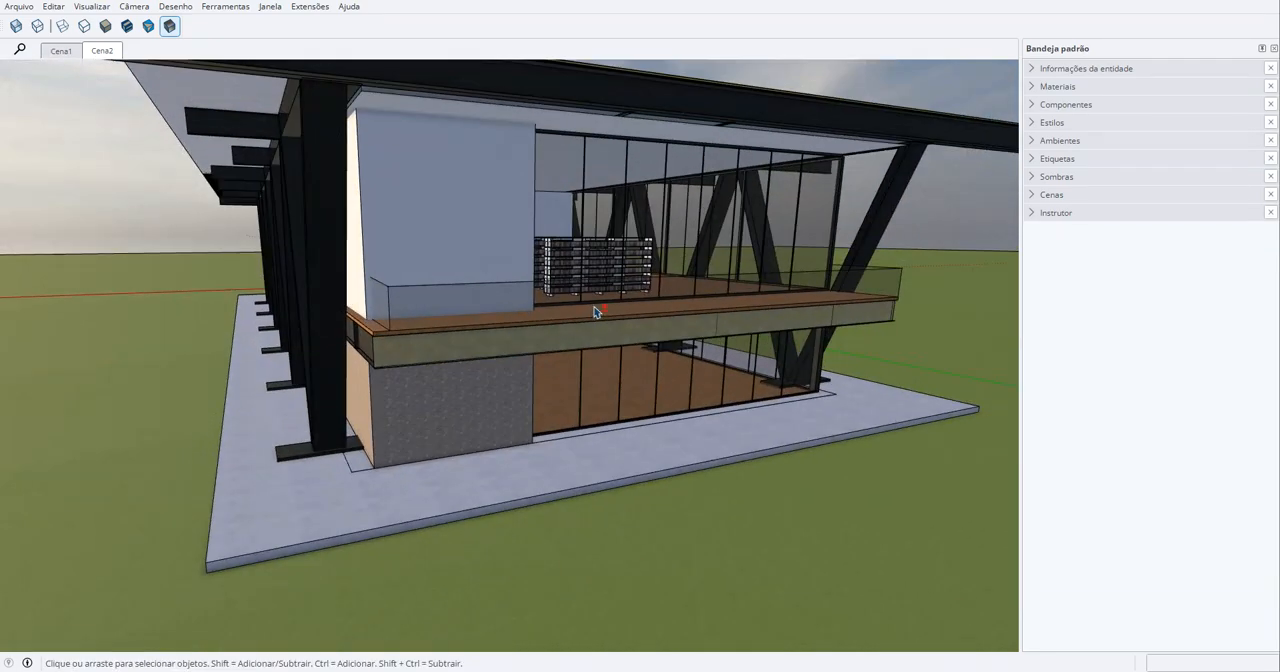
# - Inspect the glazed end facade, the balcony's concrete edge and the stone wall below it from the front
pyautogui.moveTo(597, 311); pyautogui.dragTo(400, 323, button='middle')
pyautogui.scroll(2, 814, 329)
pyautogui.scroll(2, 343, 357)
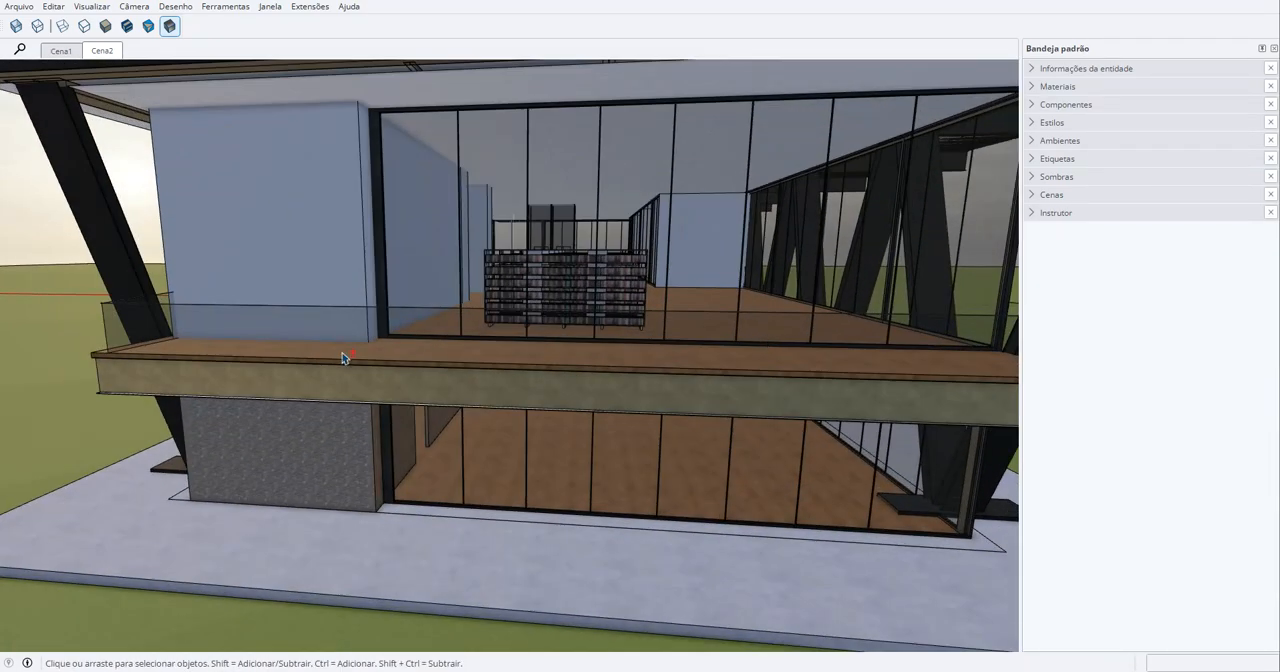
pyautogui.scroll(2, 419, 379)
pyautogui.scroll(2, 402, 377)
pyautogui.moveTo(402, 377); pyautogui.dragTo(465, 350, button='middle')
pyautogui.scroll(1, 417, 366)
pyautogui.scroll(2, 395, 360)
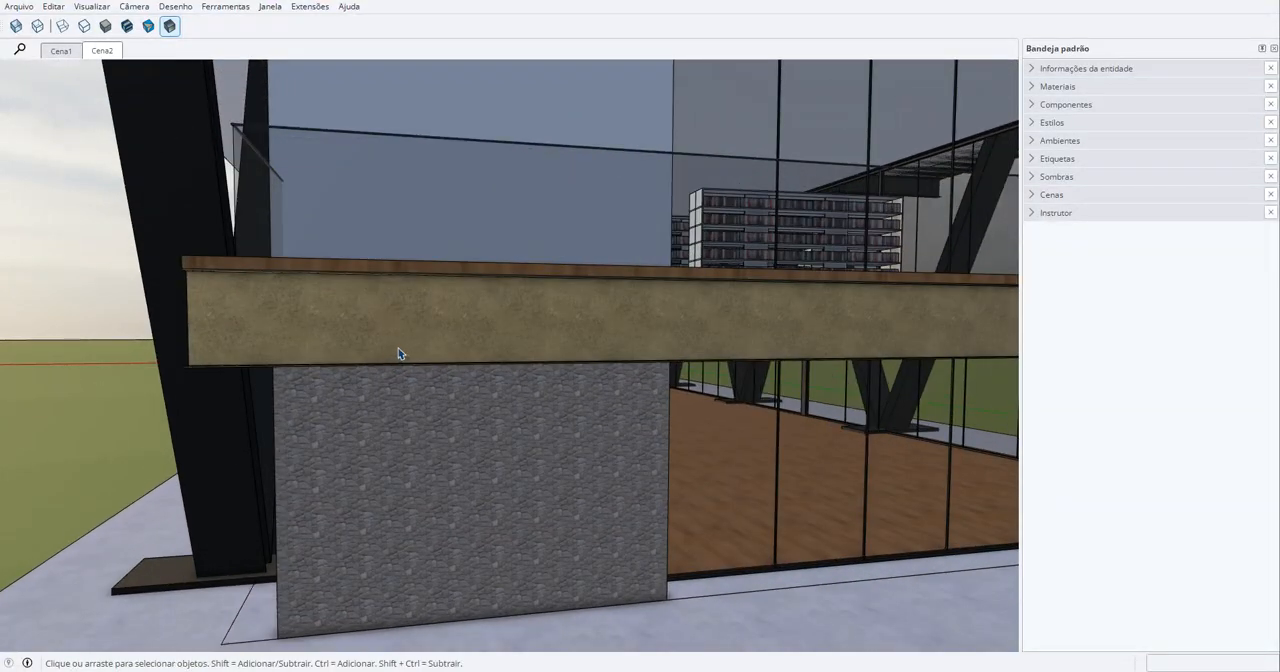
pyautogui.scroll(-2, 438, 351)
pyautogui.moveTo(505, 363); pyautogui.dragTo(380, 385, button='middle')
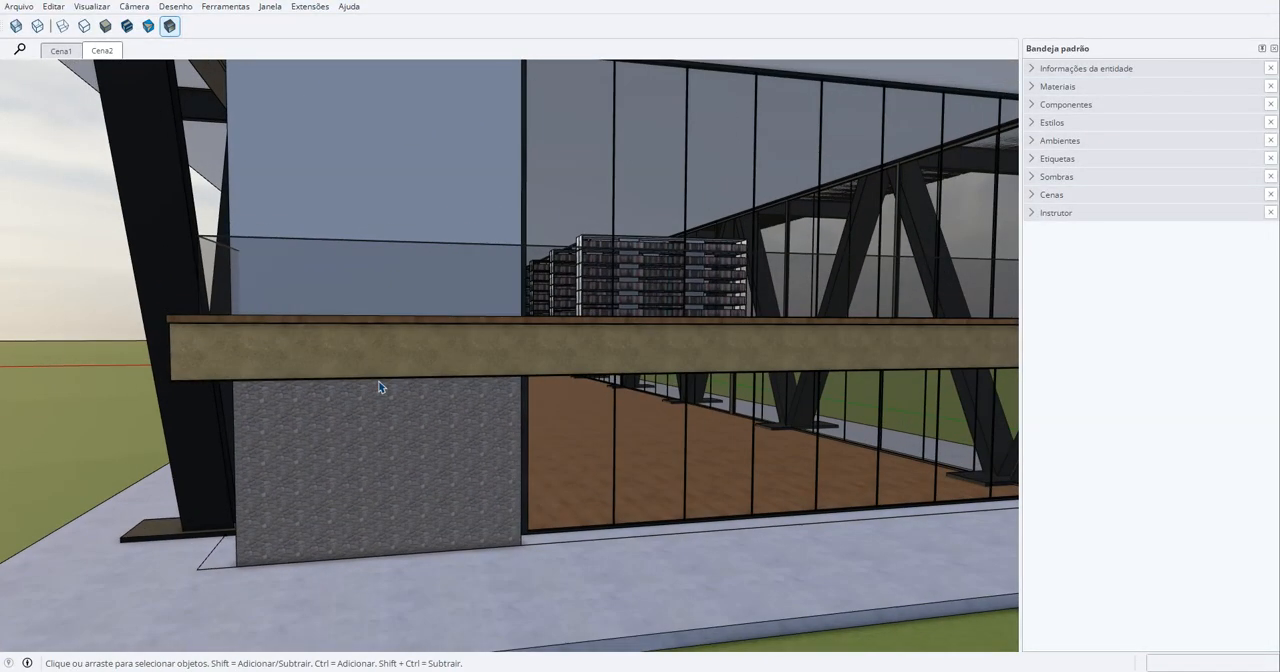